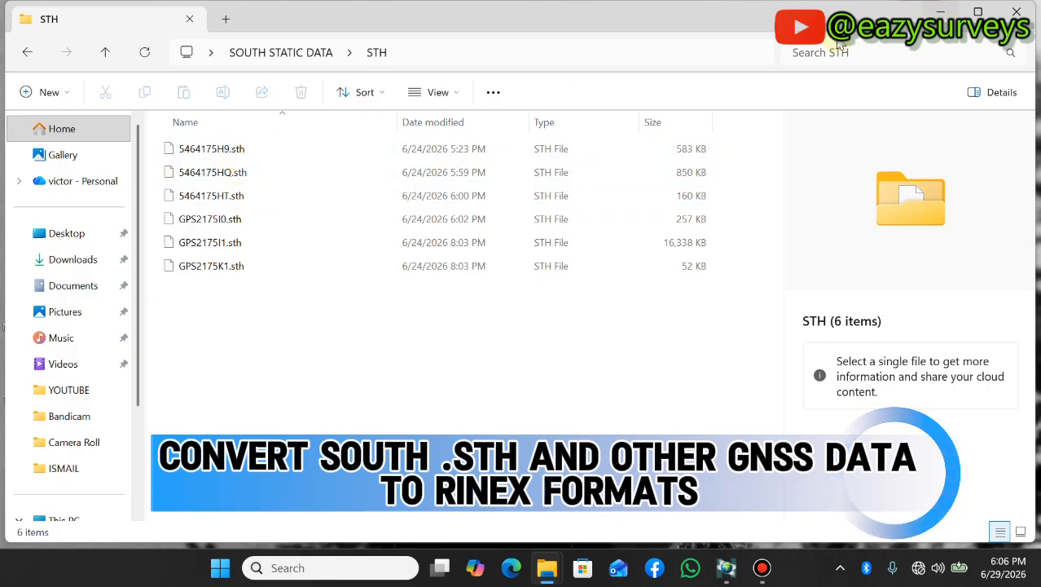
Switch to TERSUS Geomatics Office and check which file types its file import supports.
left_click(939, 14)
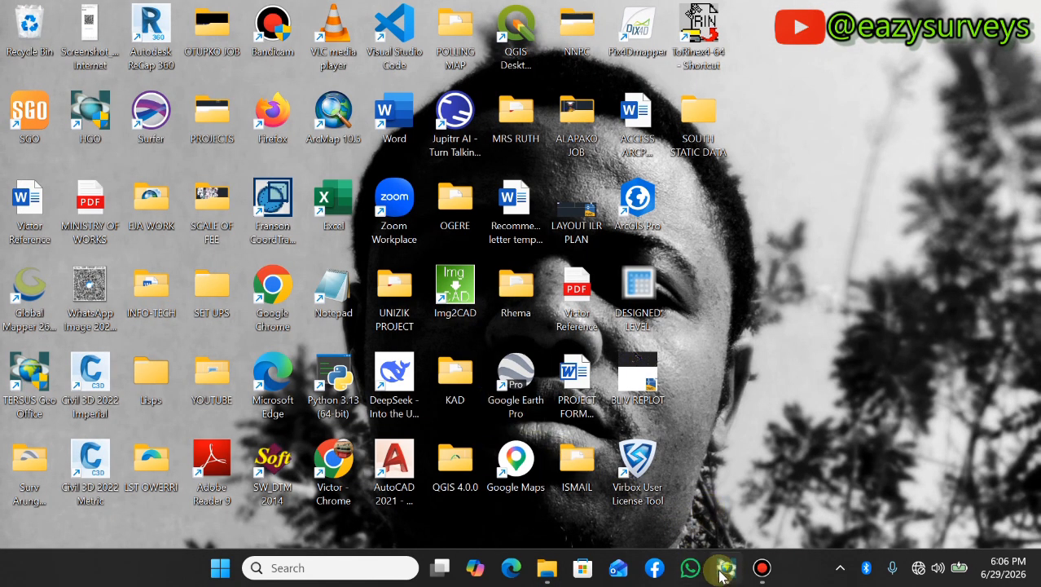
left_click(726, 568)
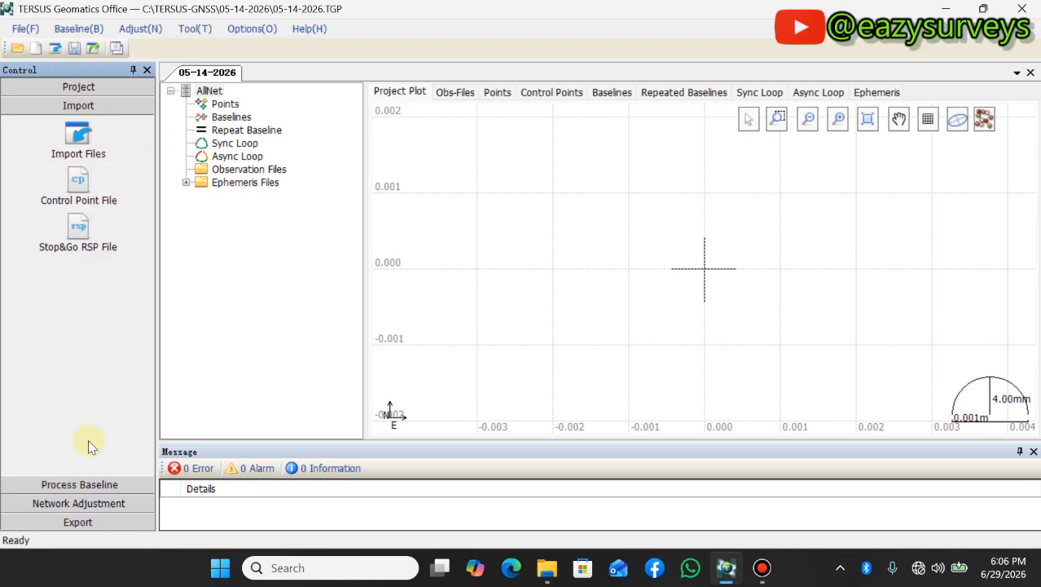
left_click(945, 8)
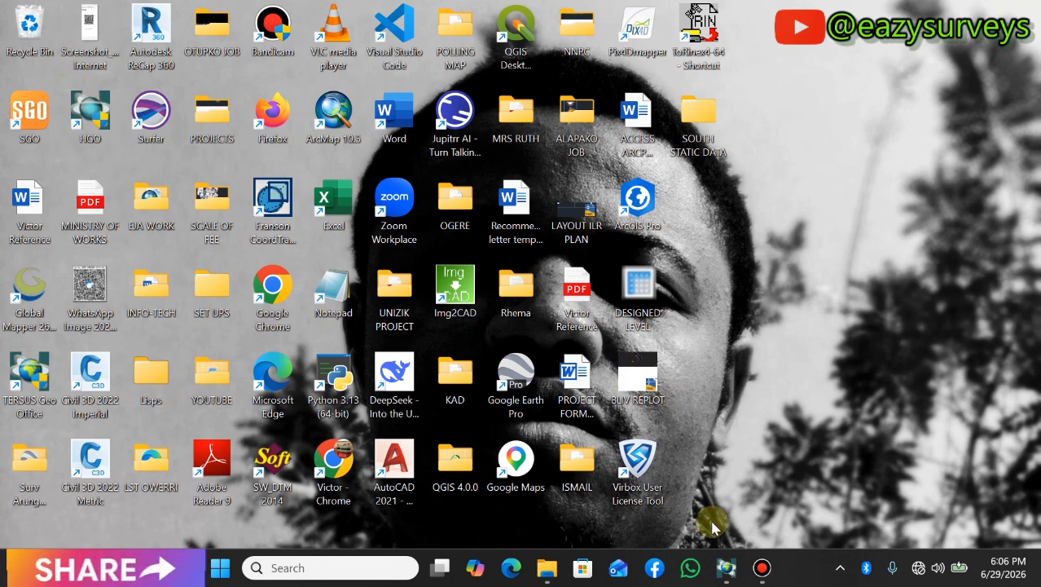
left_click(726, 568)
left_click(82, 147)
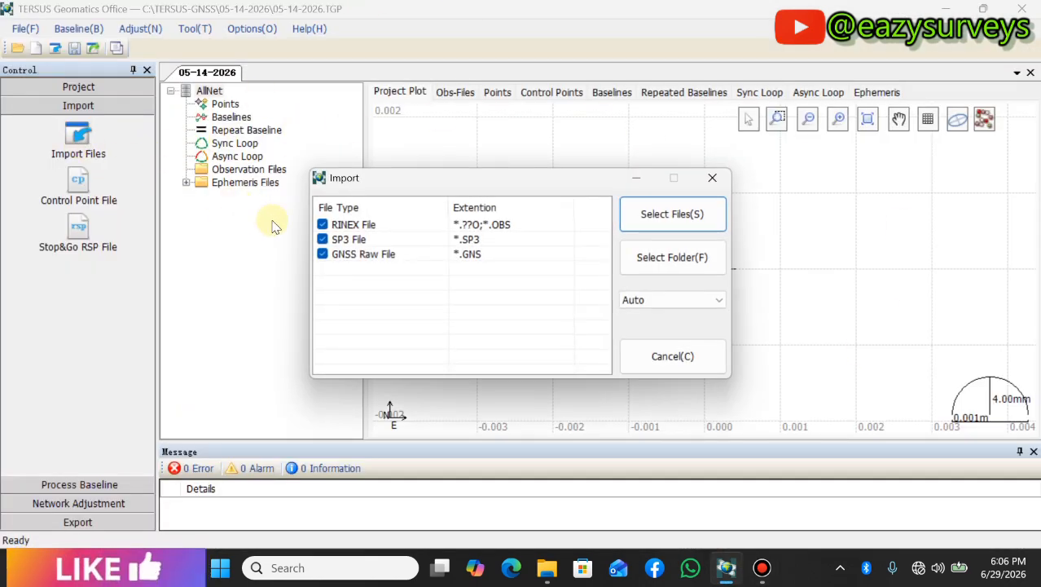
left_click(323, 226)
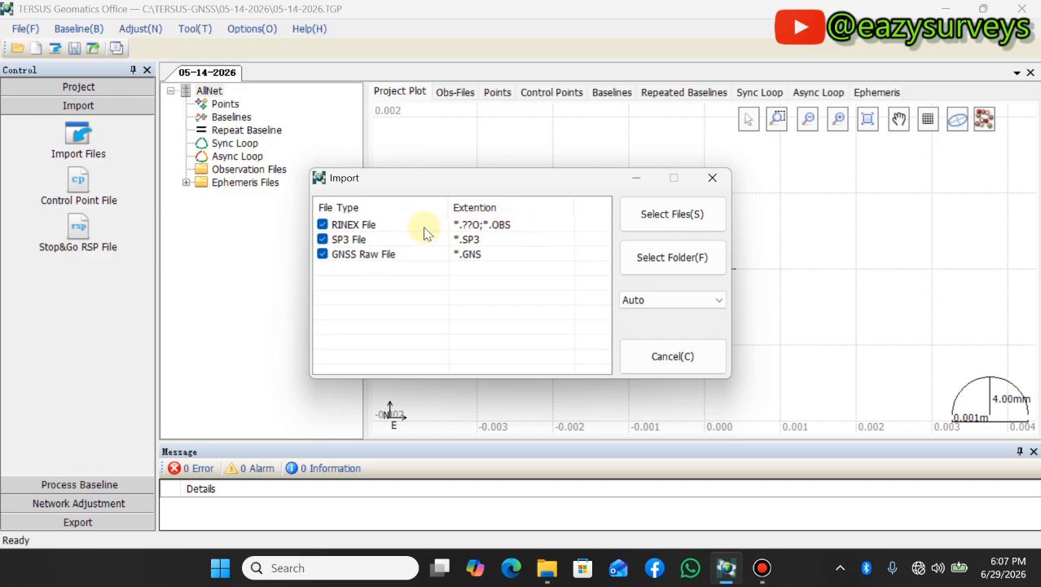
Try to find files to import in the STH folder of SOUTH STATIC DATA on the Desktop, checking the accepted file types.
left_click(681, 228)
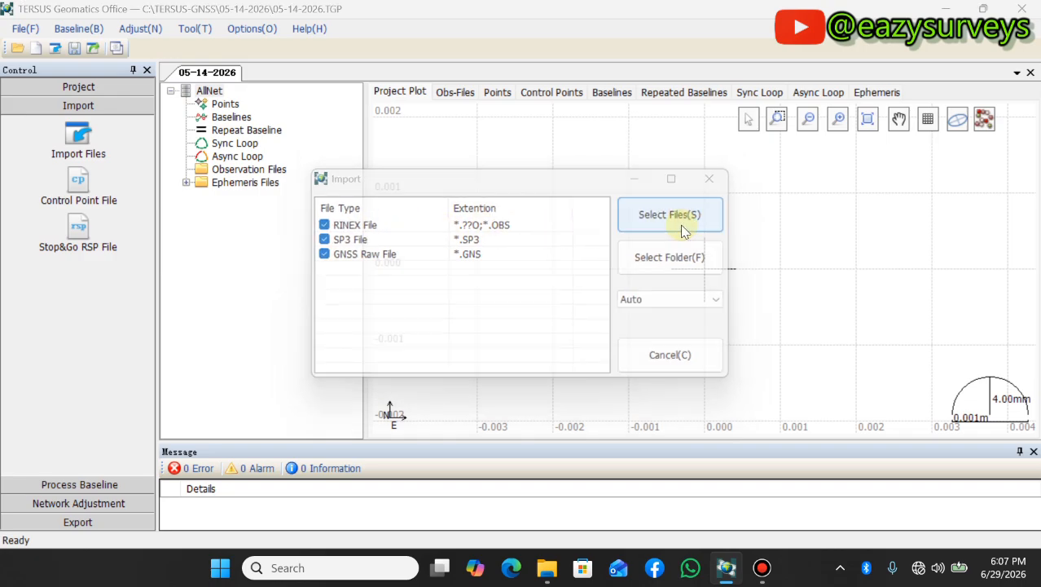
scroll(69, 234, "up", 3)
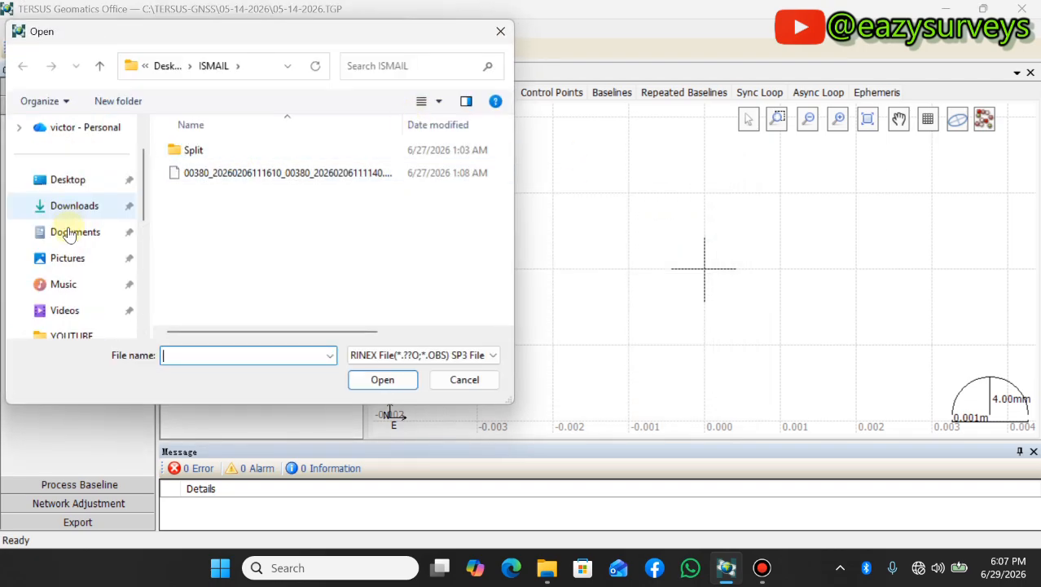
scroll(69, 237, "down", 5)
scroll(73, 212, "up", 6)
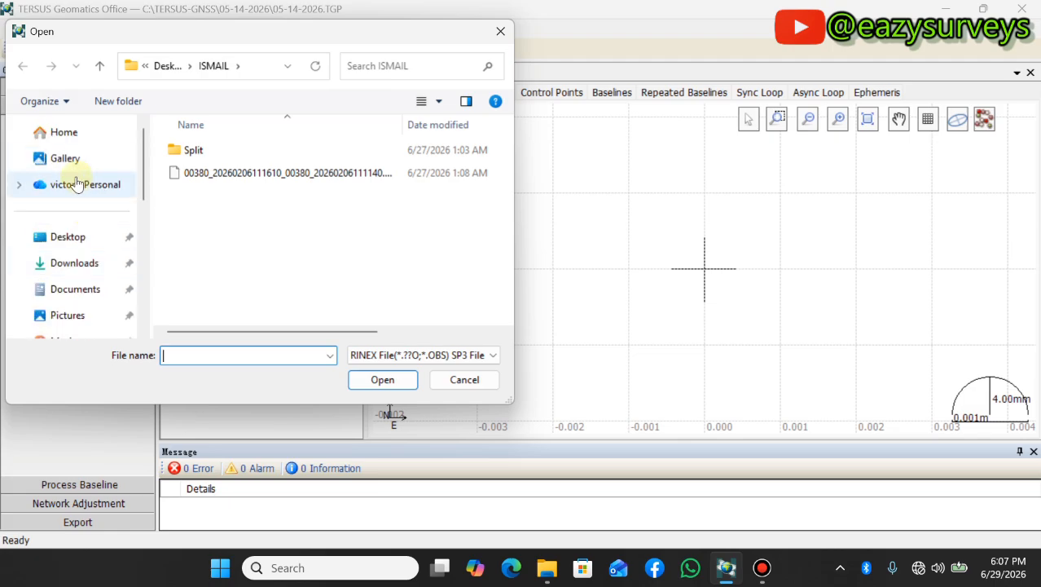
left_click(75, 237)
scroll(219, 261, "down", 4)
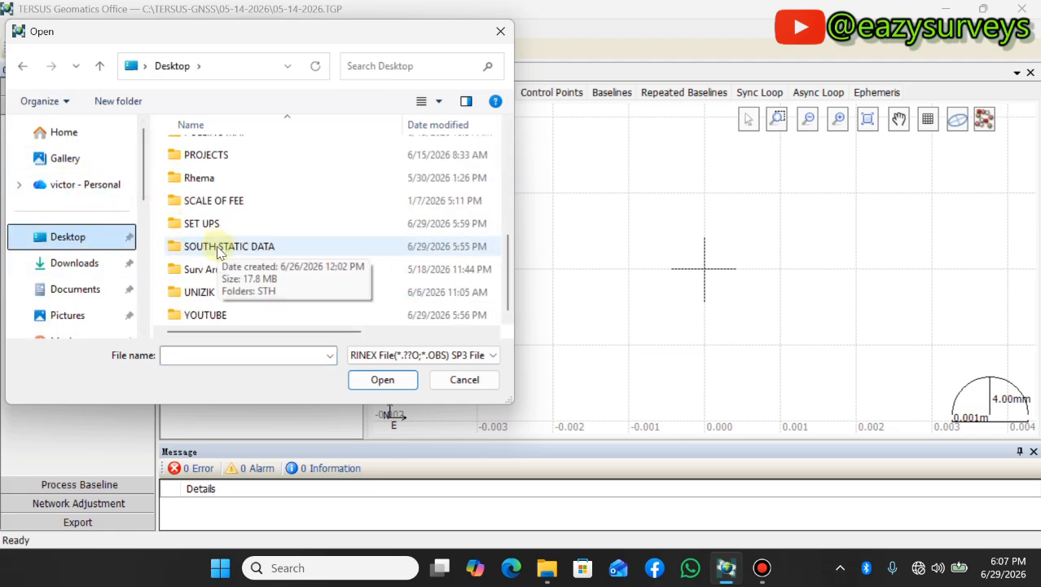
double_click(219, 247)
double_click(210, 153)
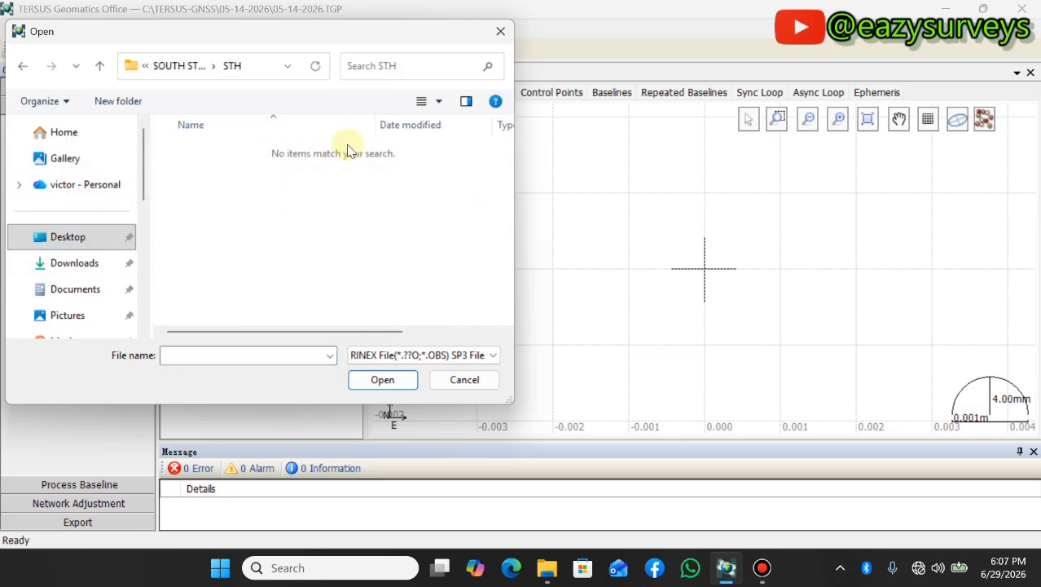
left_click(491, 355)
left_click(418, 360)
left_click(500, 31)
left_click(946, 8)
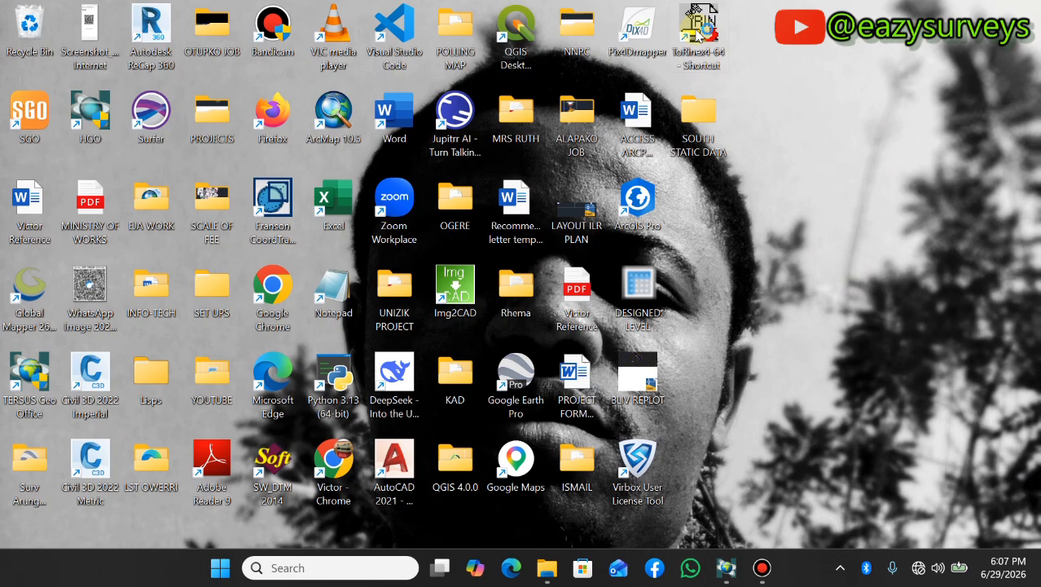
Open ToRinex4 from the desktop and review the file types it can convert.
double_click(698, 31)
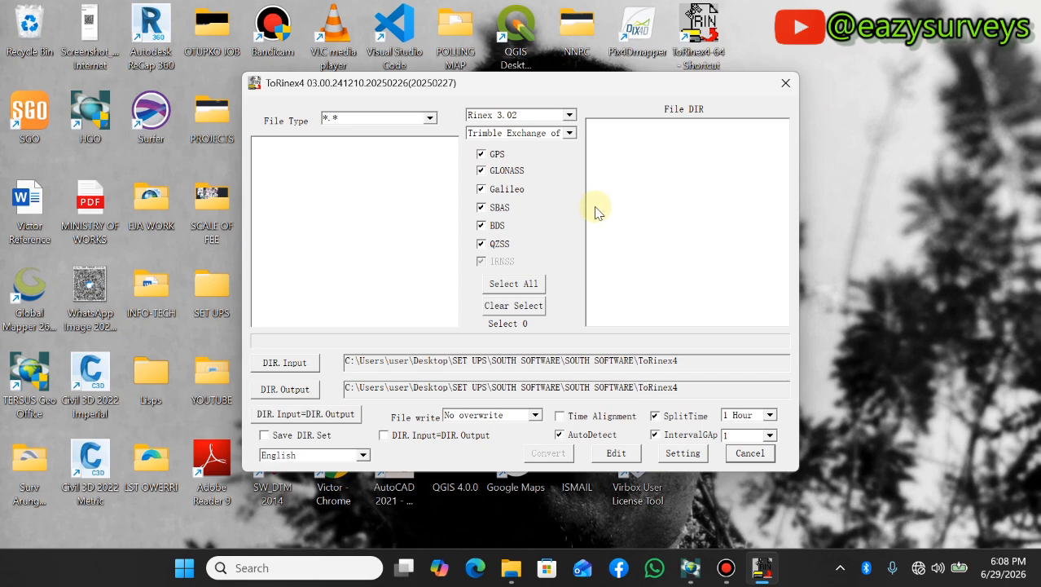
left_click(430, 119)
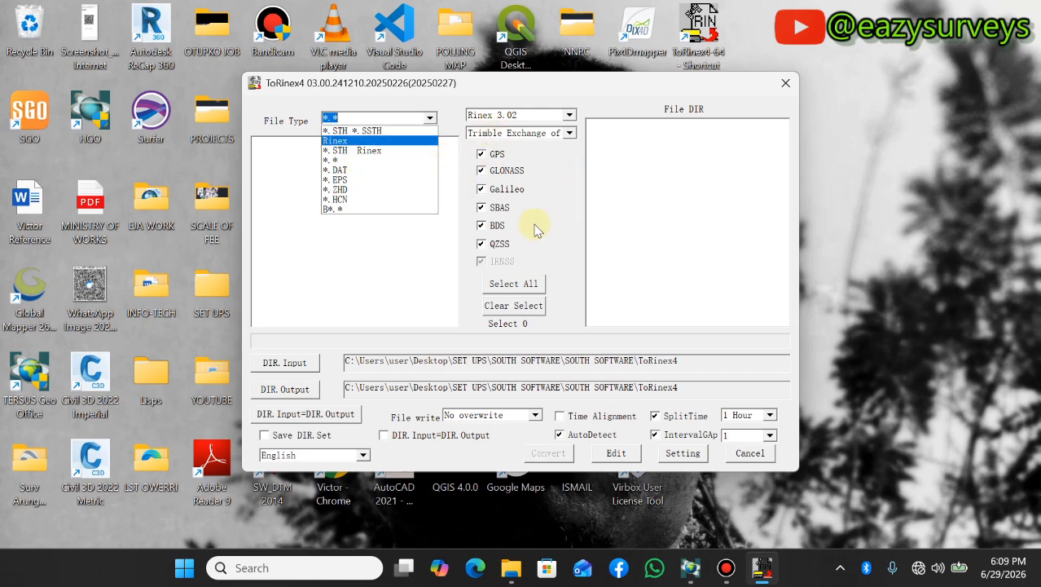
left_click(391, 264)
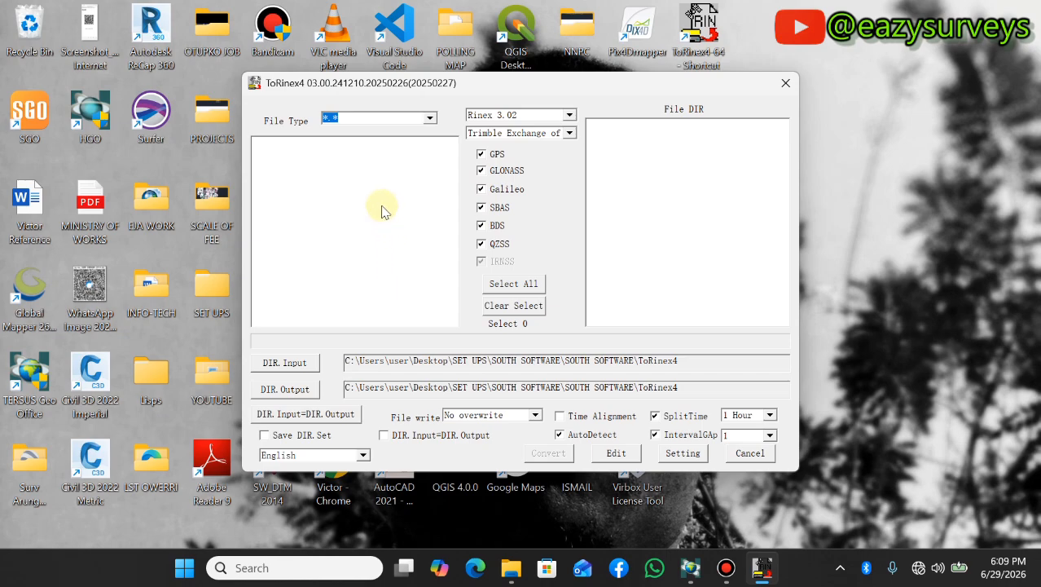
Set the input directory to the STH folder inside SOUTH STATIC DATA on the Desktop.
left_click(285, 366)
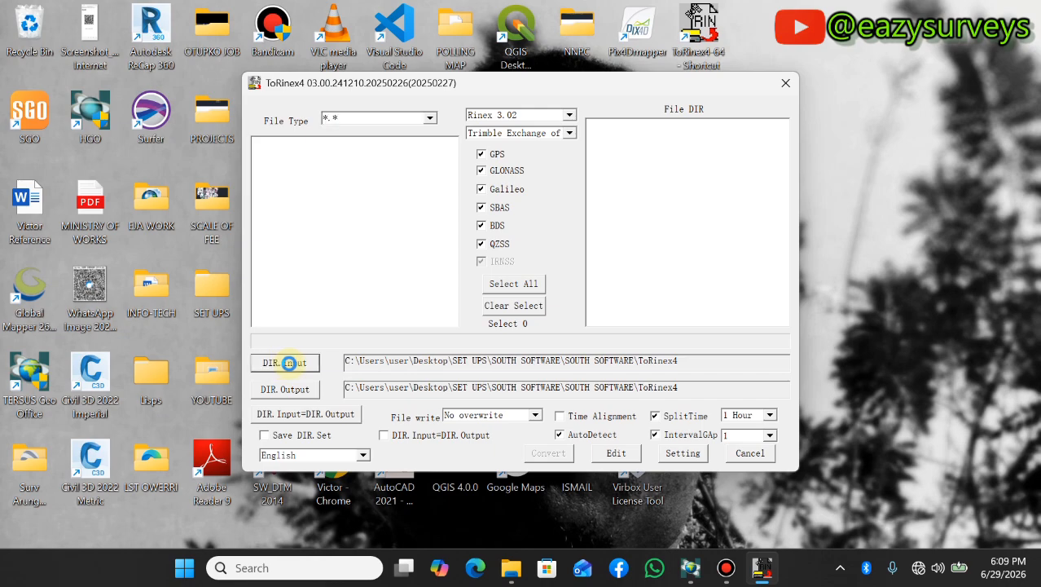
left_click(529, 280)
scroll(526, 306, "up", 2)
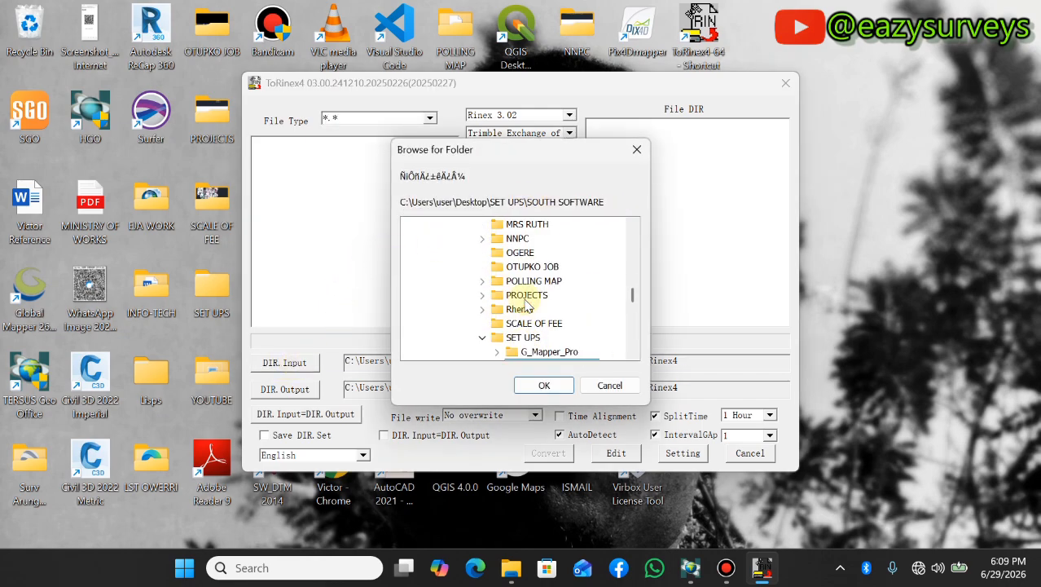
left_click(484, 343)
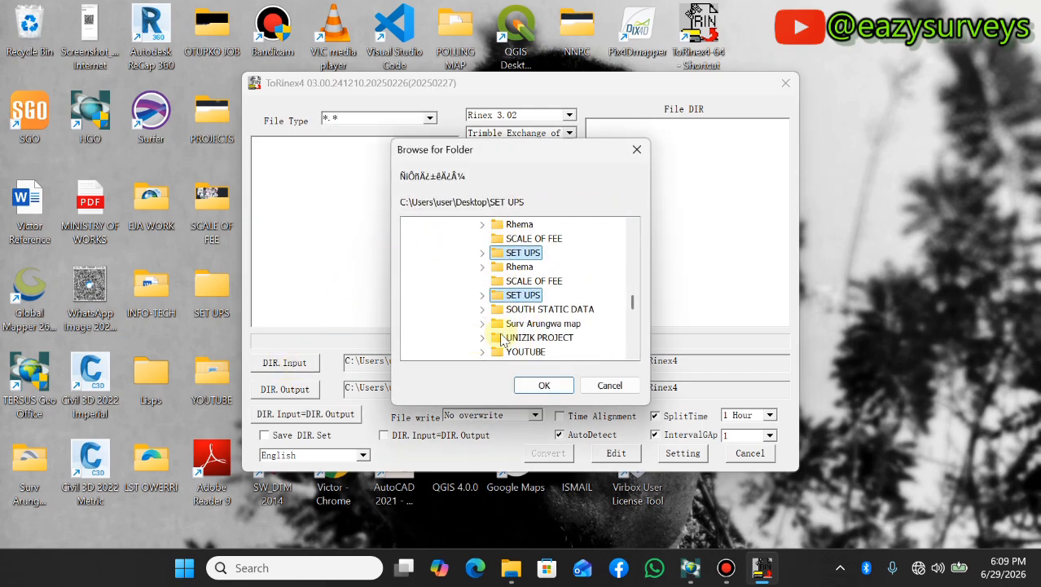
left_click(523, 311)
double_click(528, 315)
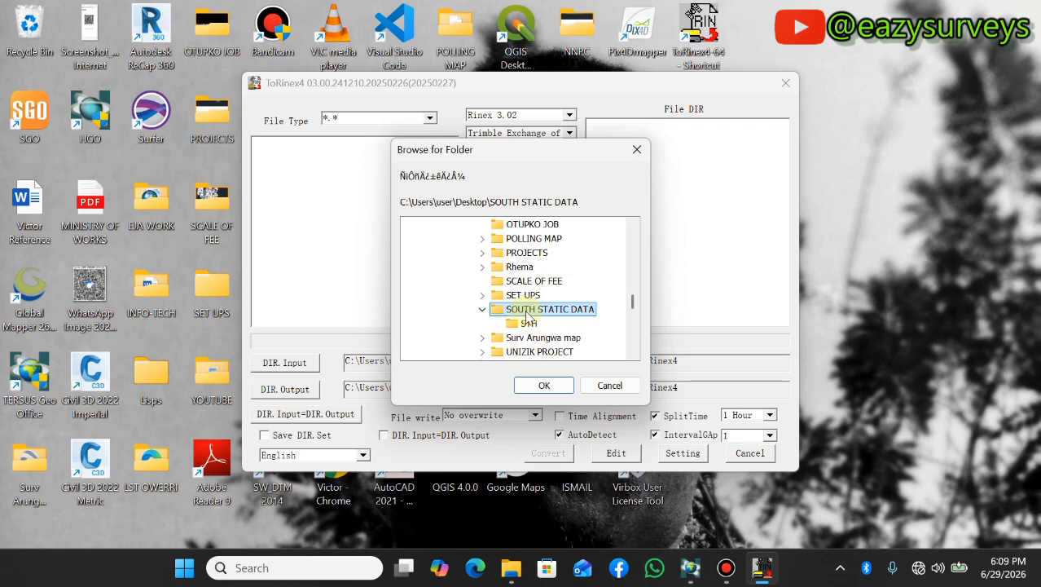
left_click(528, 325)
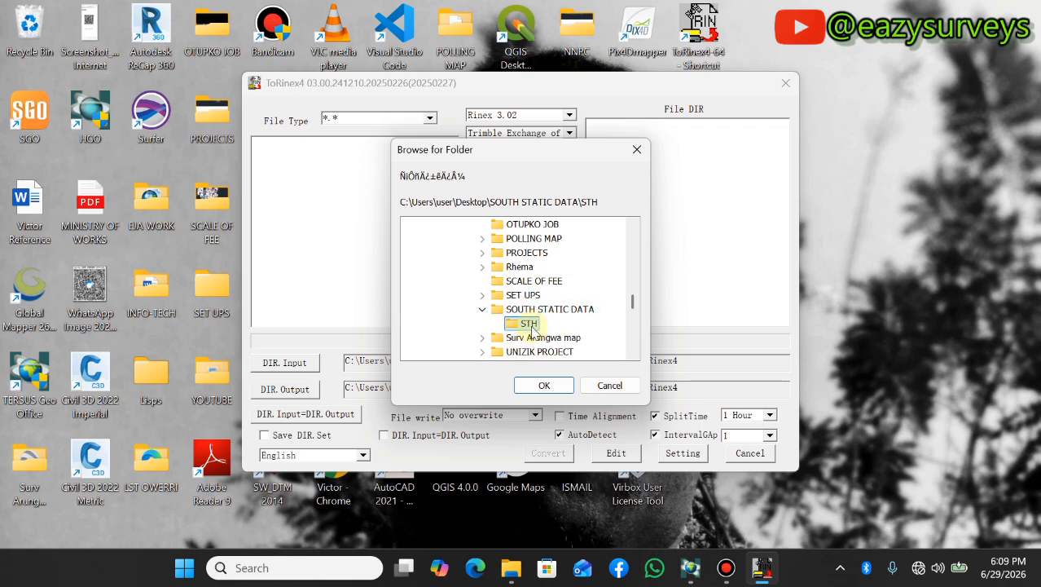
left_click(544, 385)
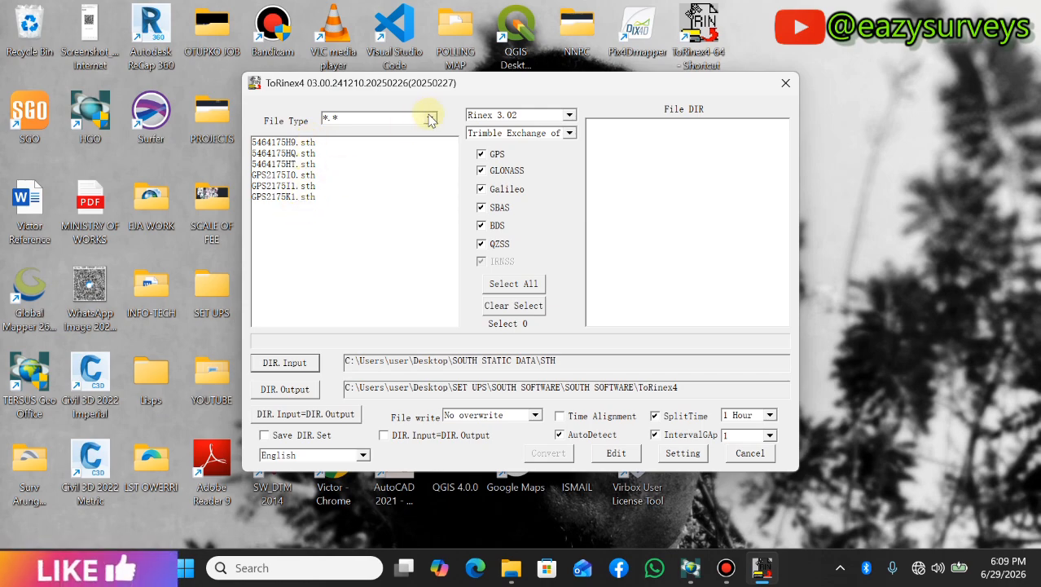
Choose Rinex 3.02 with the Trimble exchange format for all file types and select all the listed files.
left_click(429, 118)
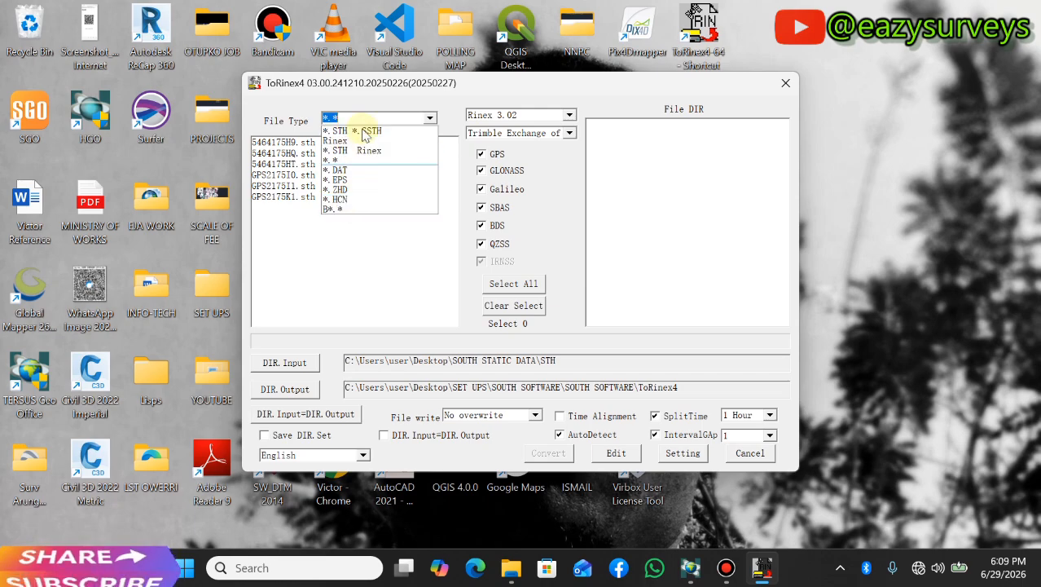
left_click(433, 119)
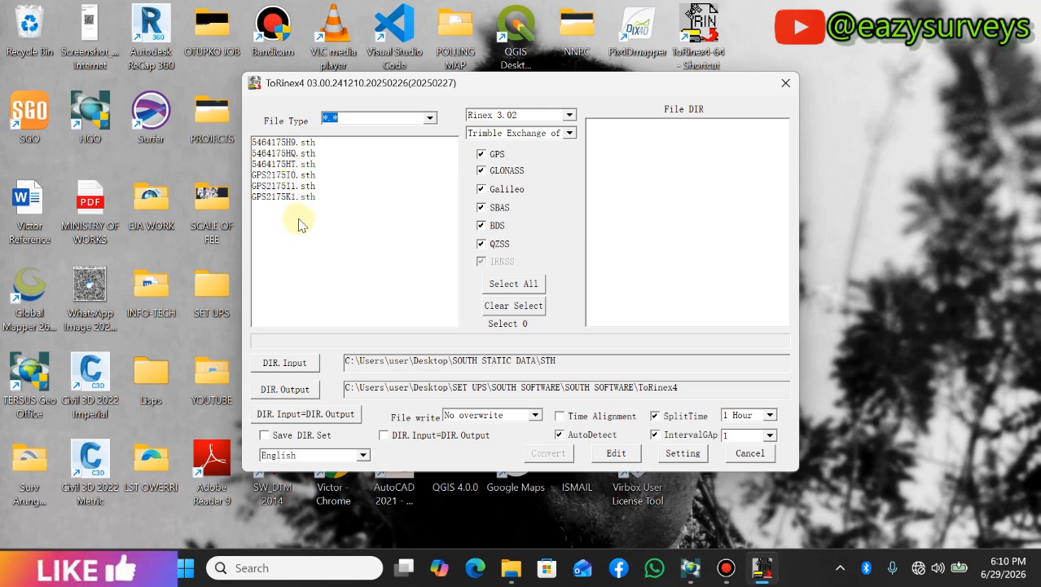
left_click(569, 115)
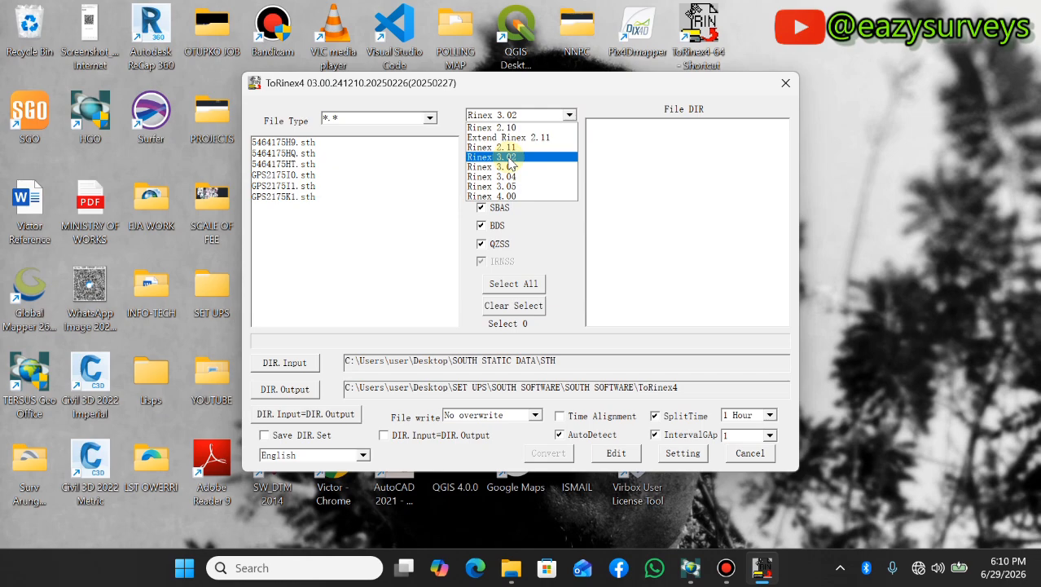
left_click(507, 157)
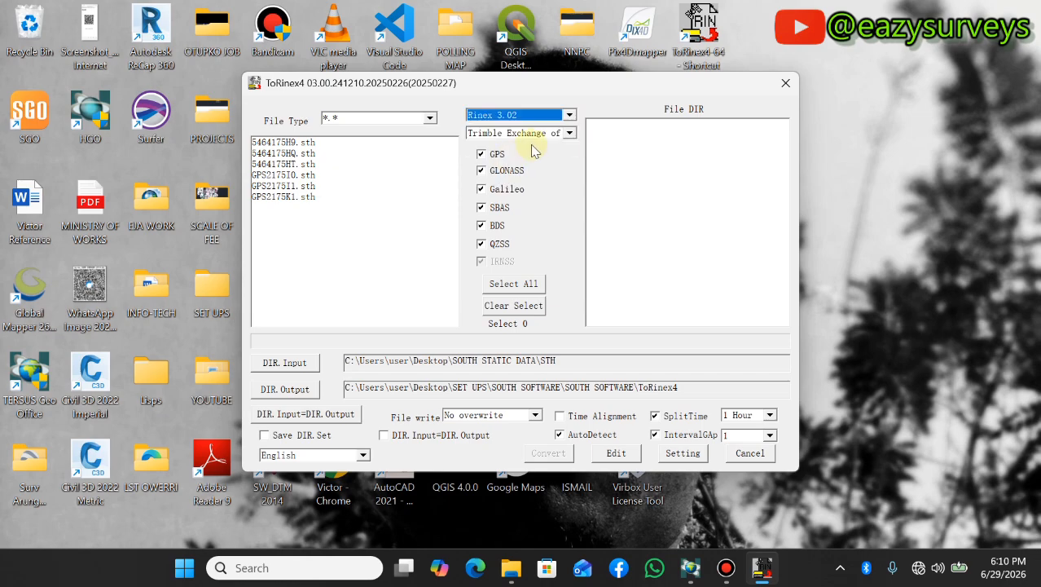
left_click(570, 134)
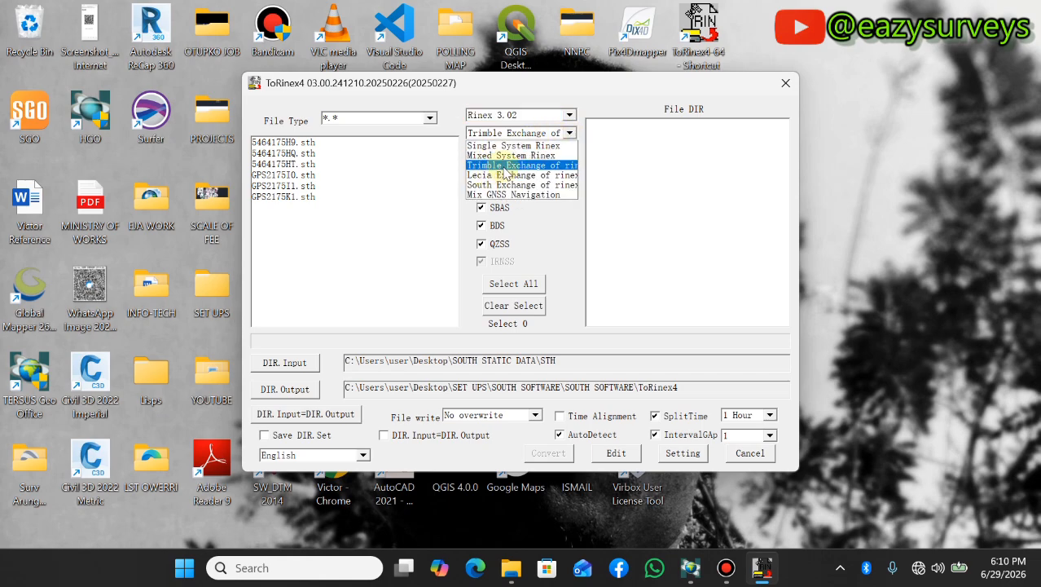
left_click(560, 169)
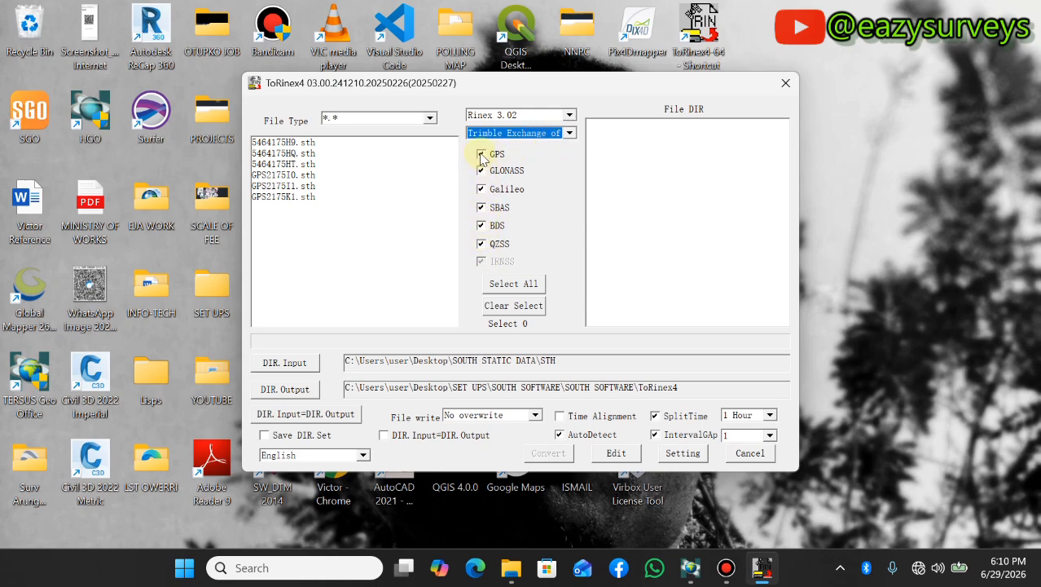
left_click(513, 287)
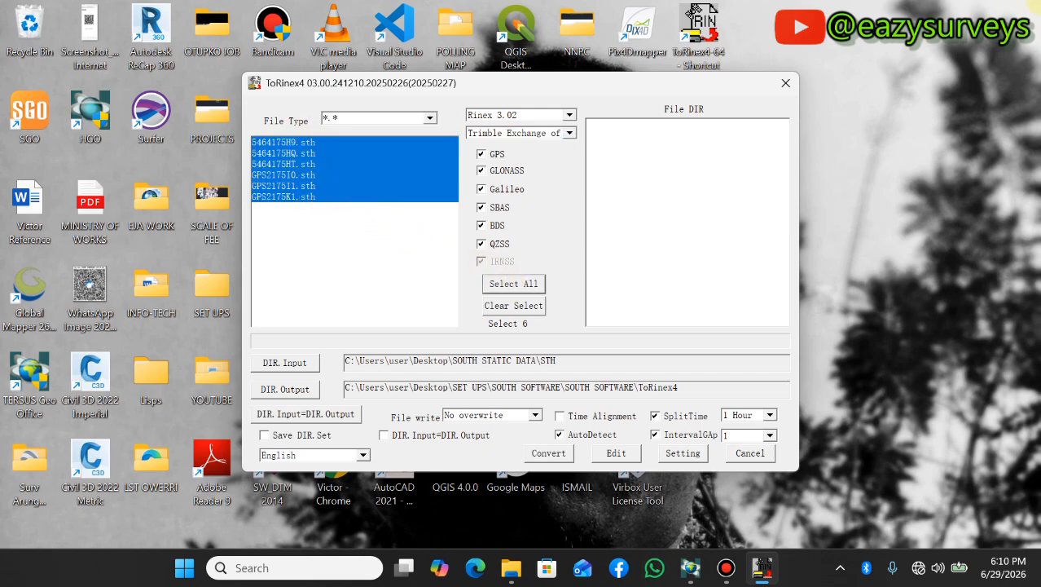
Set the output directory to the RESULTS folder in SET UPS\SOUTH SOFTWARE on the Desktop.
left_click(284, 390)
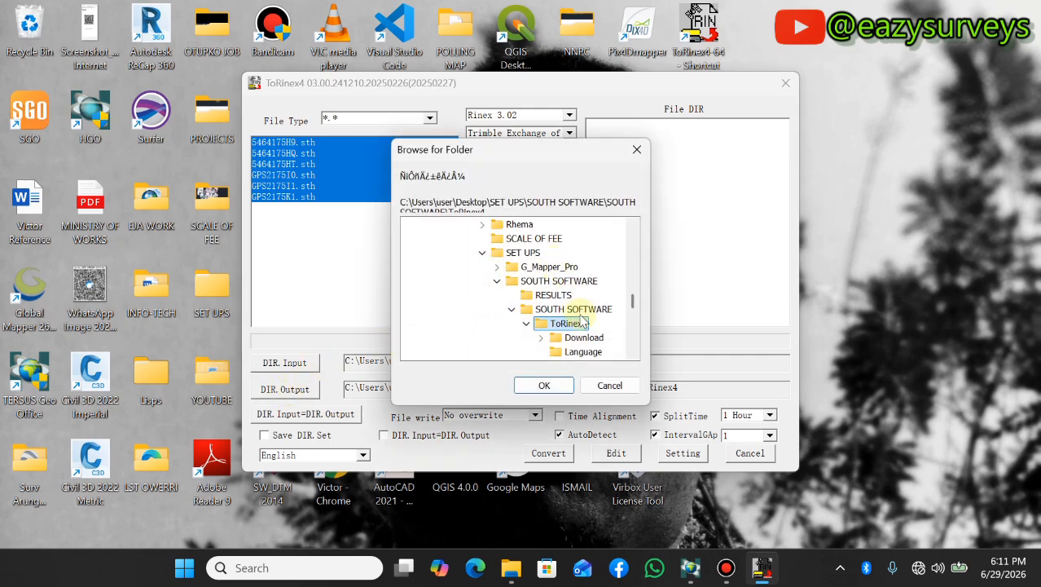
left_click(541, 296)
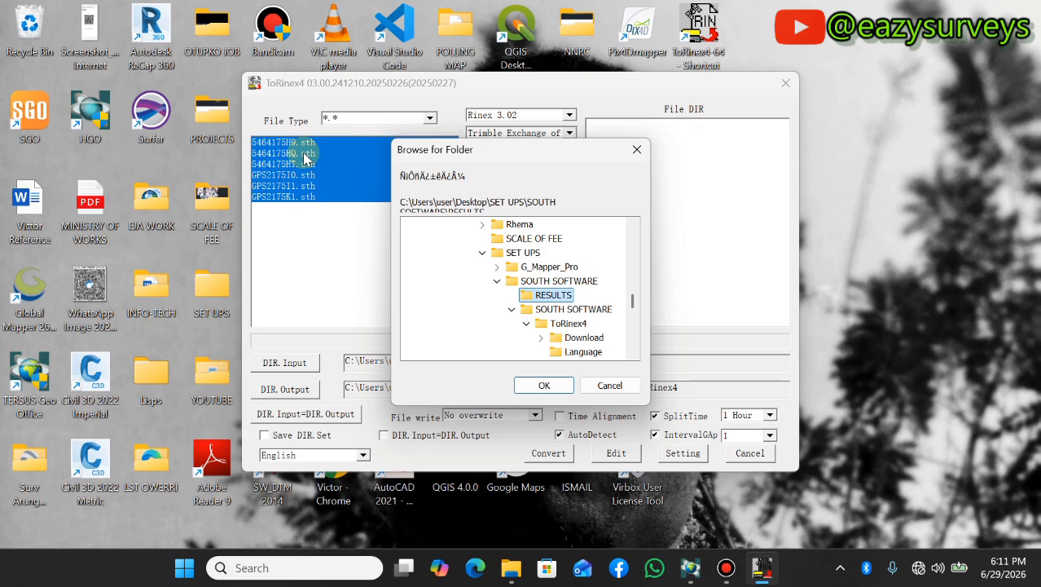
left_click(544, 298)
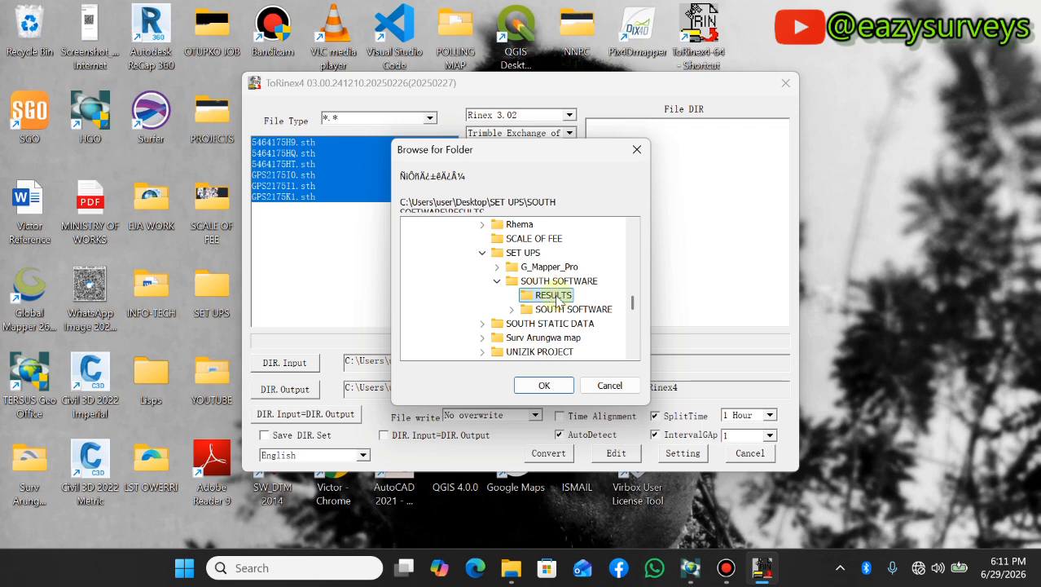
left_click(544, 388)
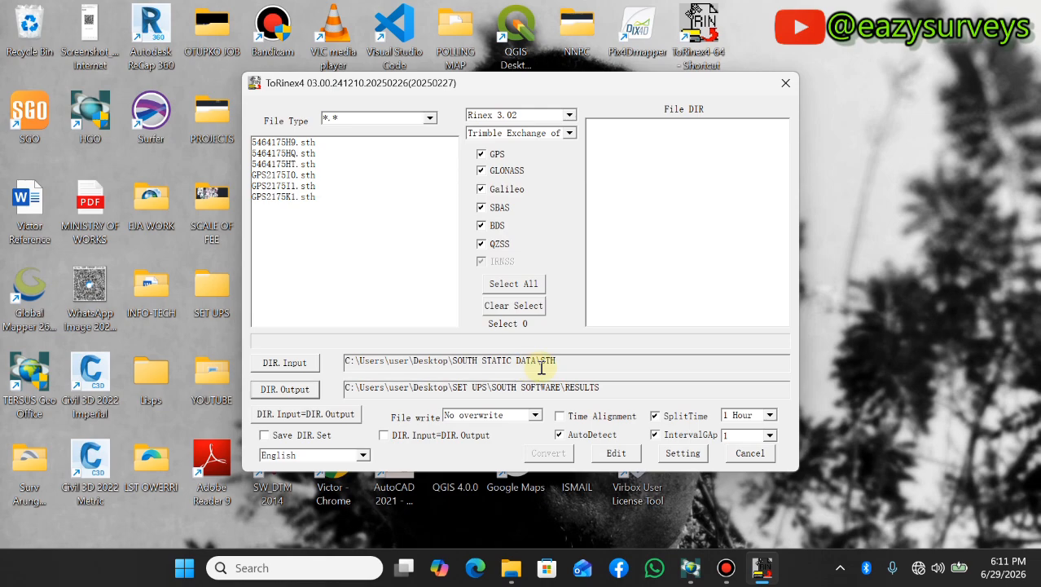
Enable the option that makes the output directory the same as the input directory.
left_click(384, 436)
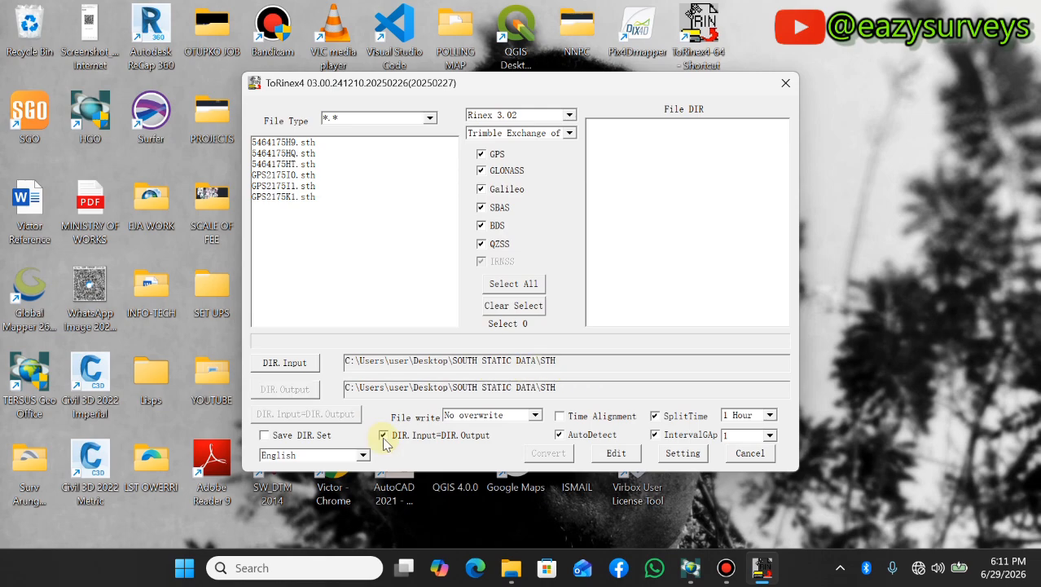
left_click(384, 436)
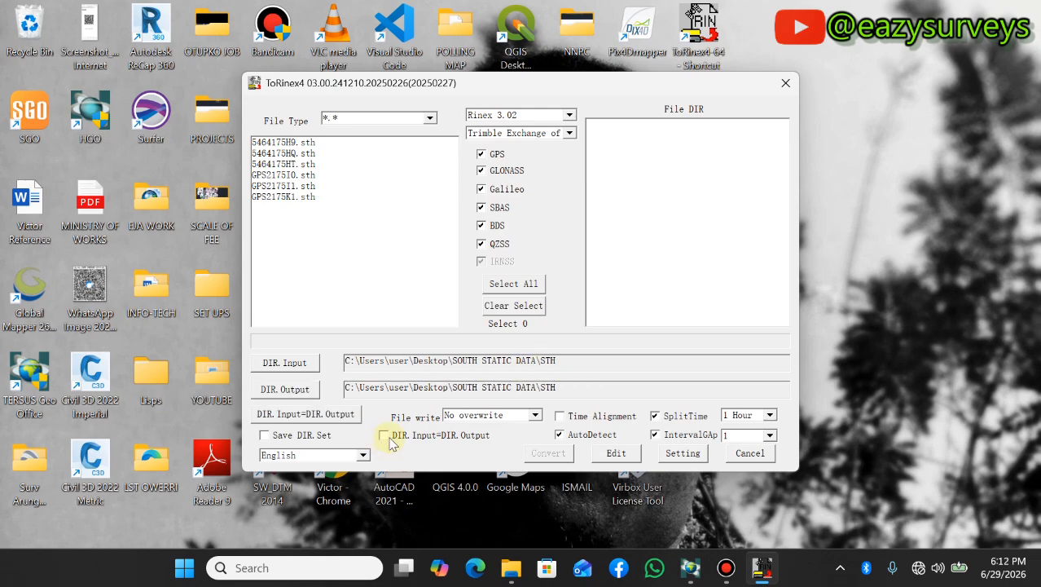
left_click(385, 436)
left_click(384, 436)
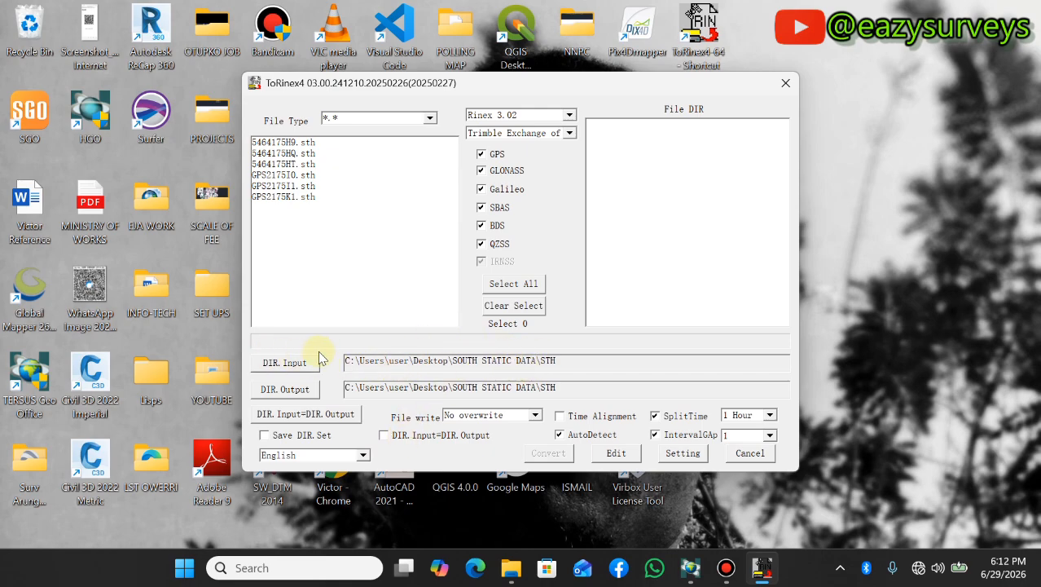
left_click(384, 436)
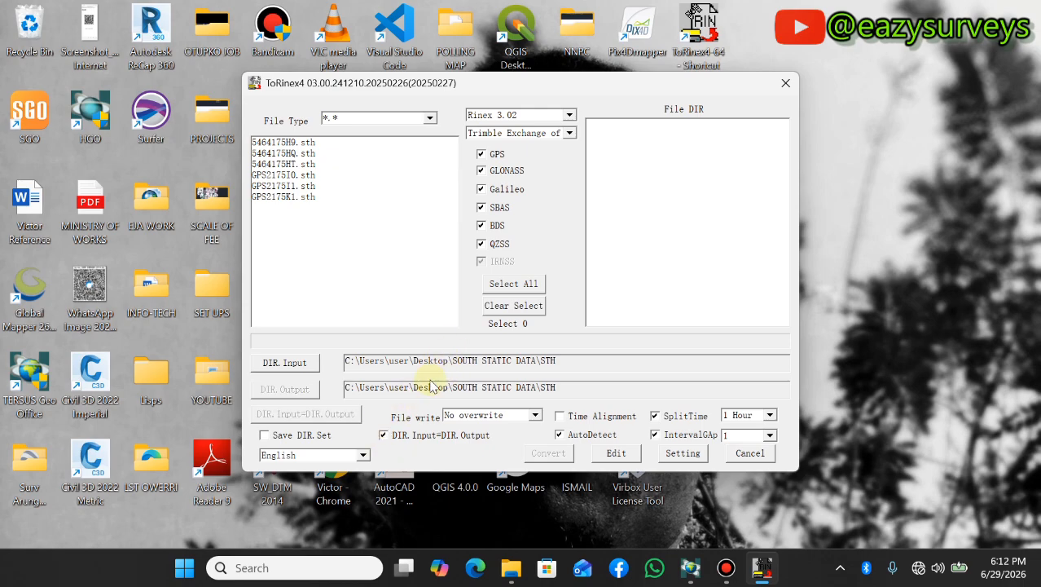
Turn off the matching input and output directory option and set the output directory to the RESULTS folder in SET UPS\SOUTH SOFTWARE.
left_click(384, 436)
left_click(307, 368)
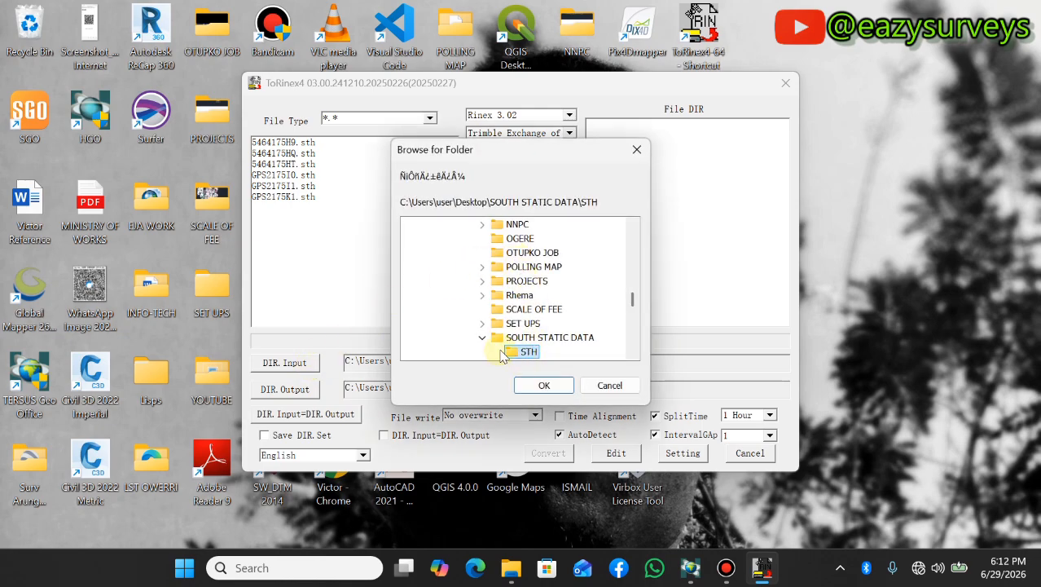
left_click(638, 150)
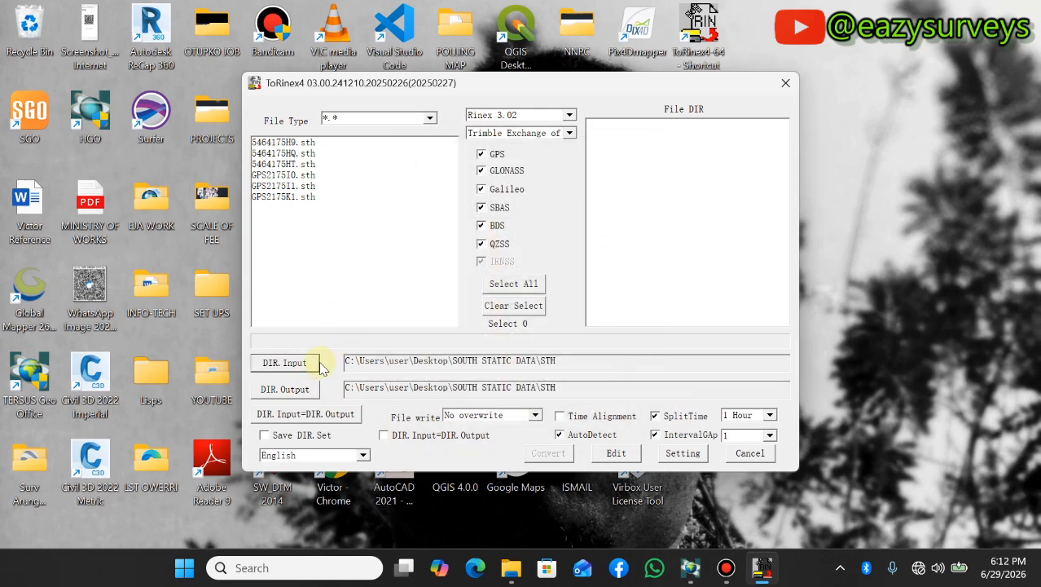
left_click(305, 391)
scroll(522, 339, "down", 1)
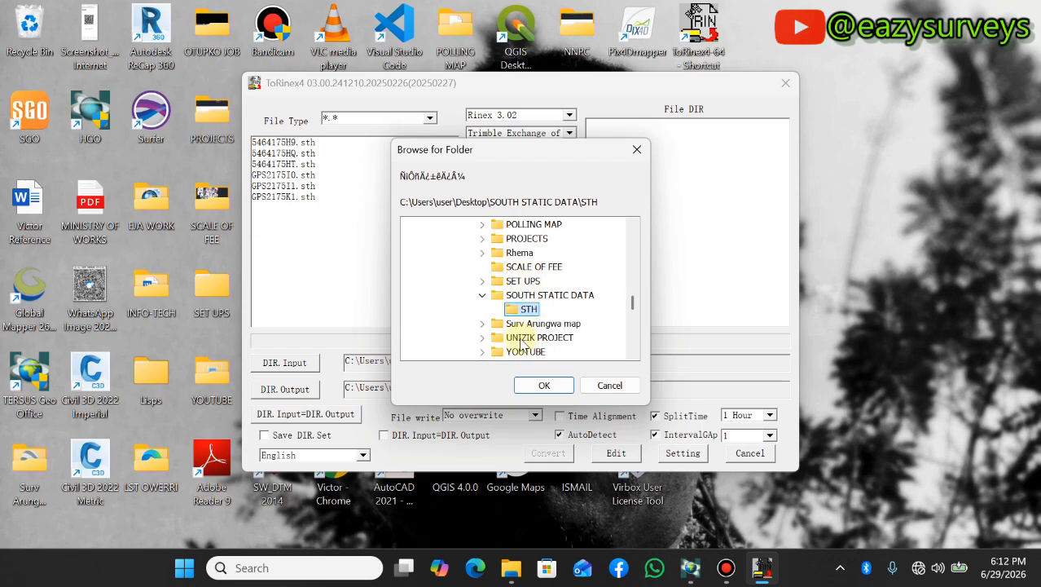
left_click(483, 281)
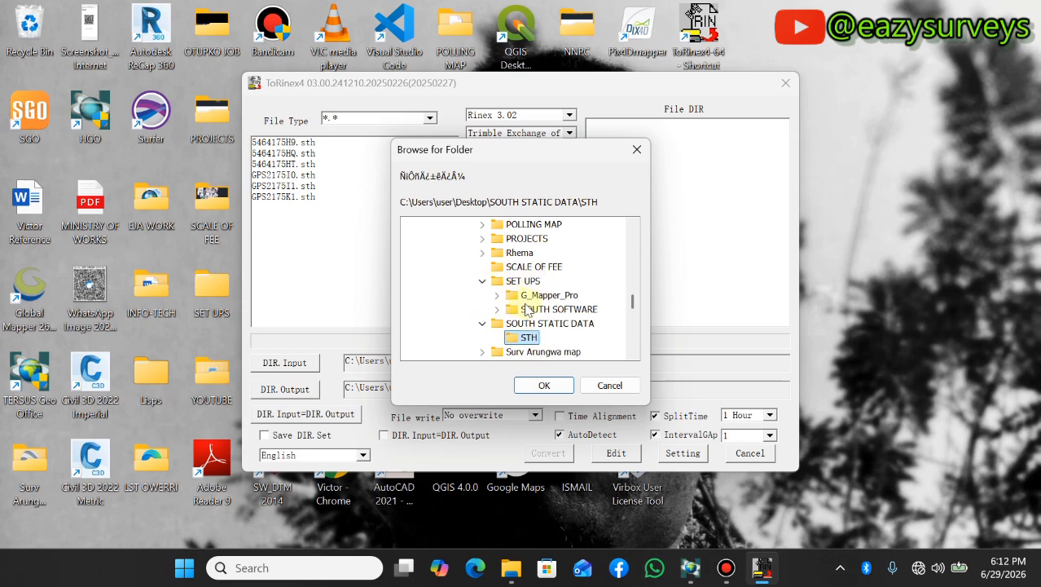
left_click(534, 309)
left_click(497, 310)
left_click(542, 325)
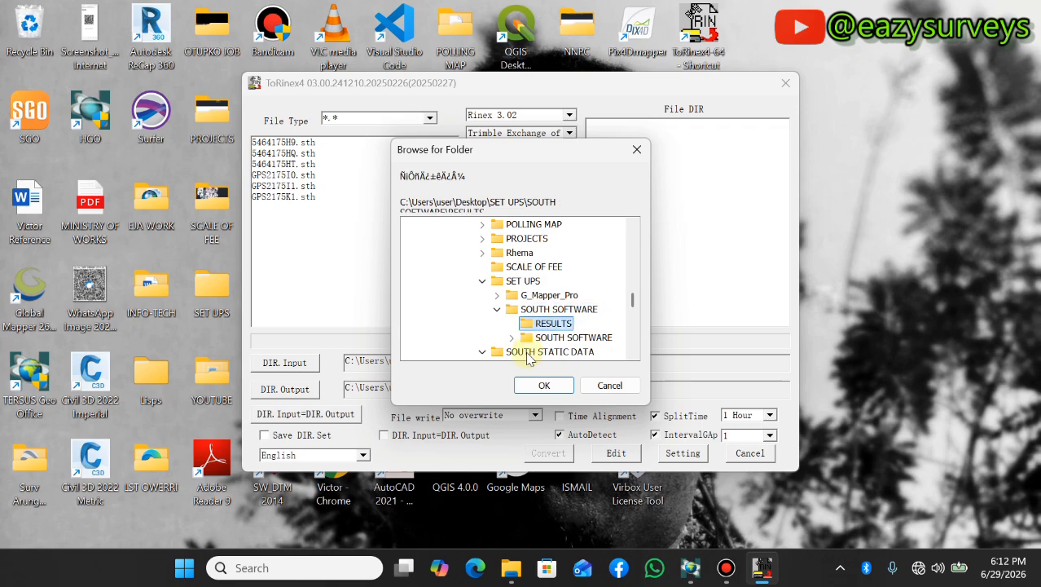
left_click(540, 385)
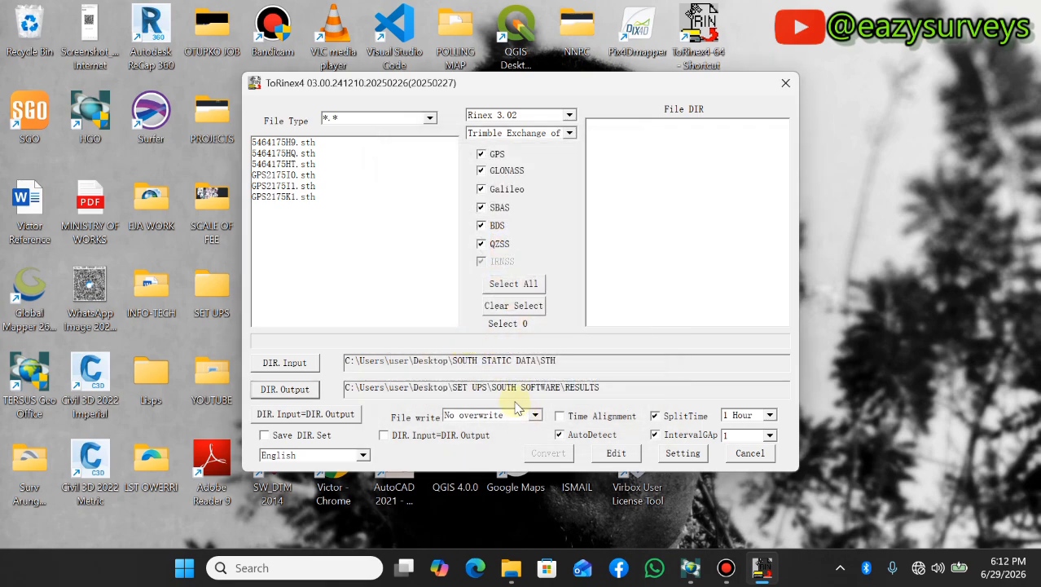
Select all the listed .sth files for conversion, keeping AutoDetect enabled.
left_click(524, 284)
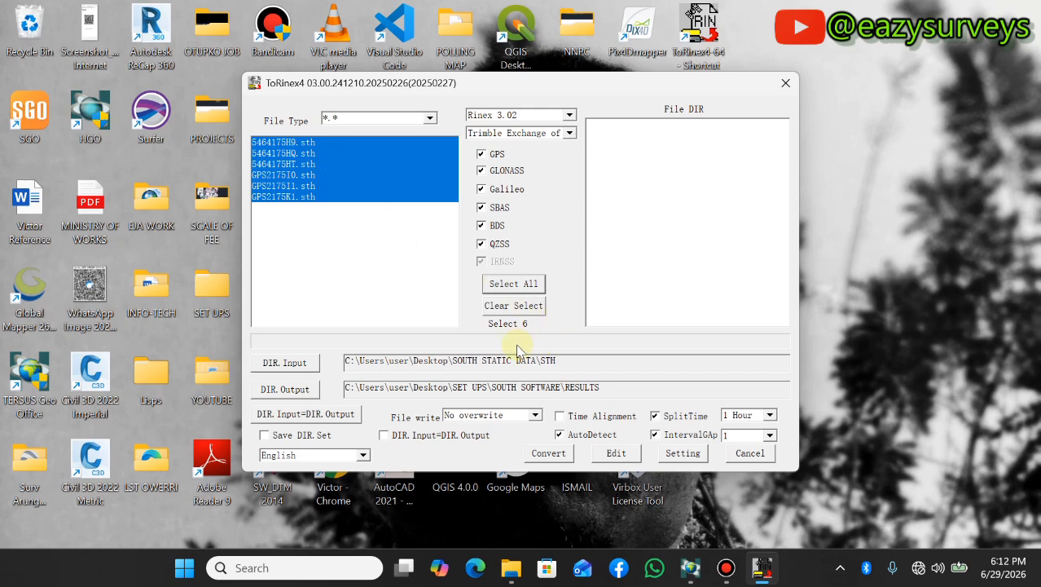
left_click(264, 436)
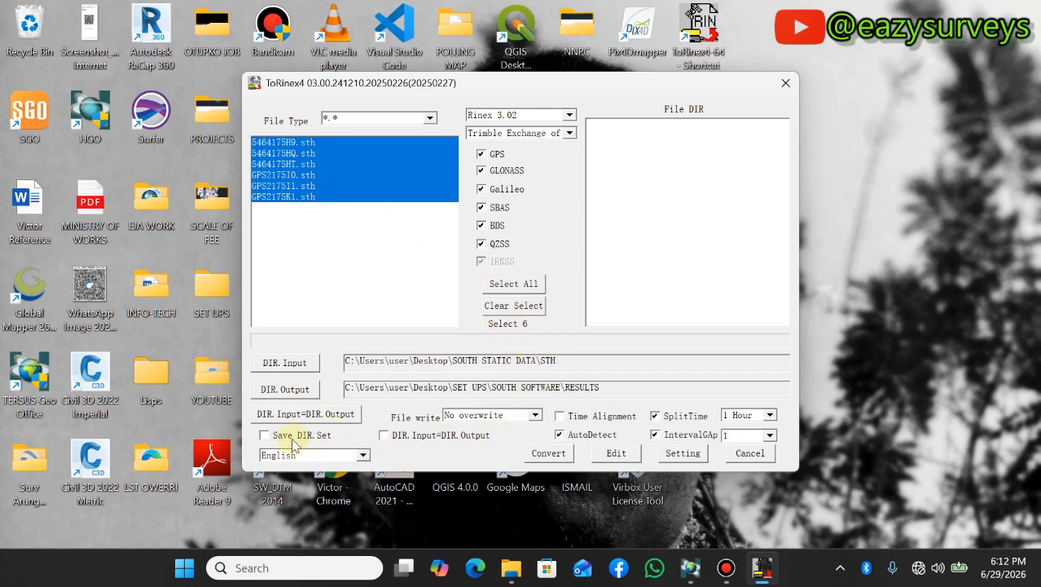
left_click(560, 442)
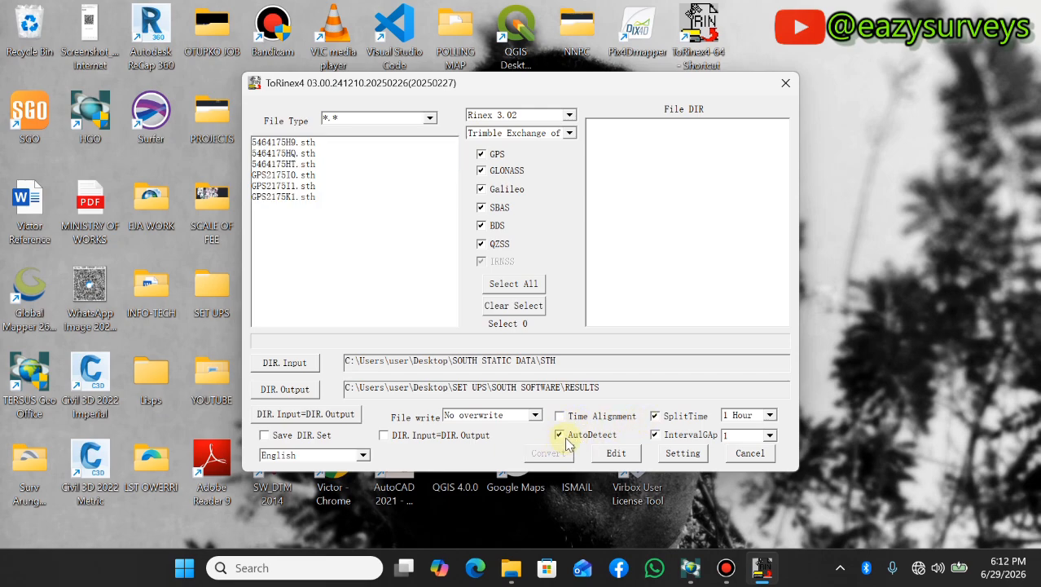
left_click(524, 284)
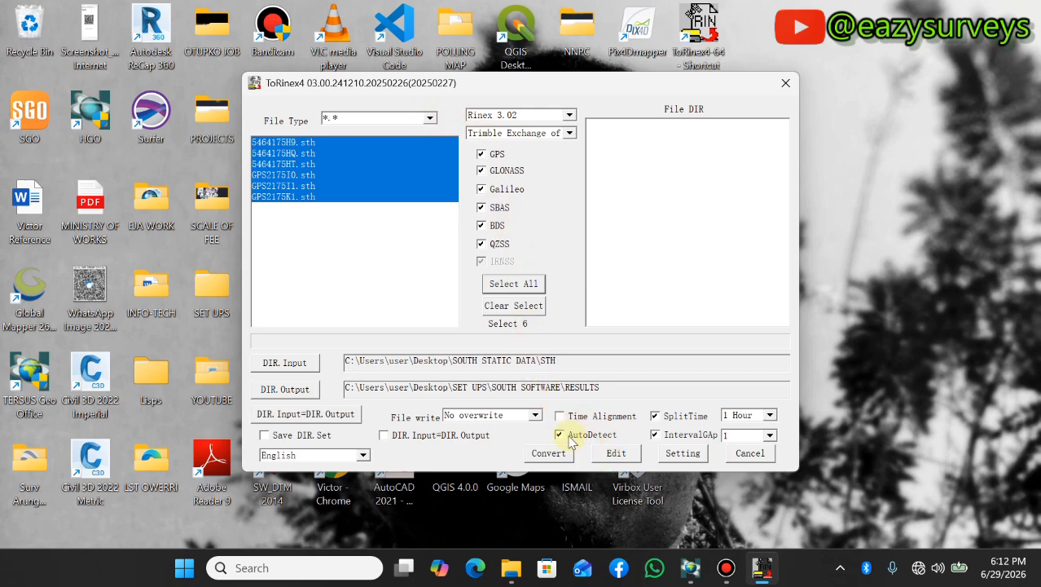
Set the split time to 24 Hour and the interval gap to 1.
left_click(770, 416)
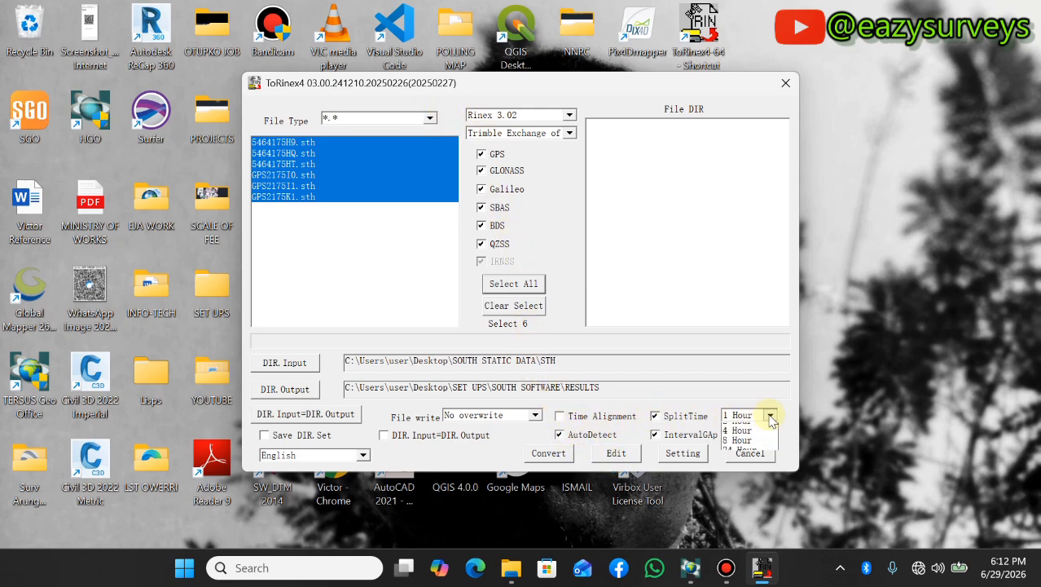
left_click(742, 467)
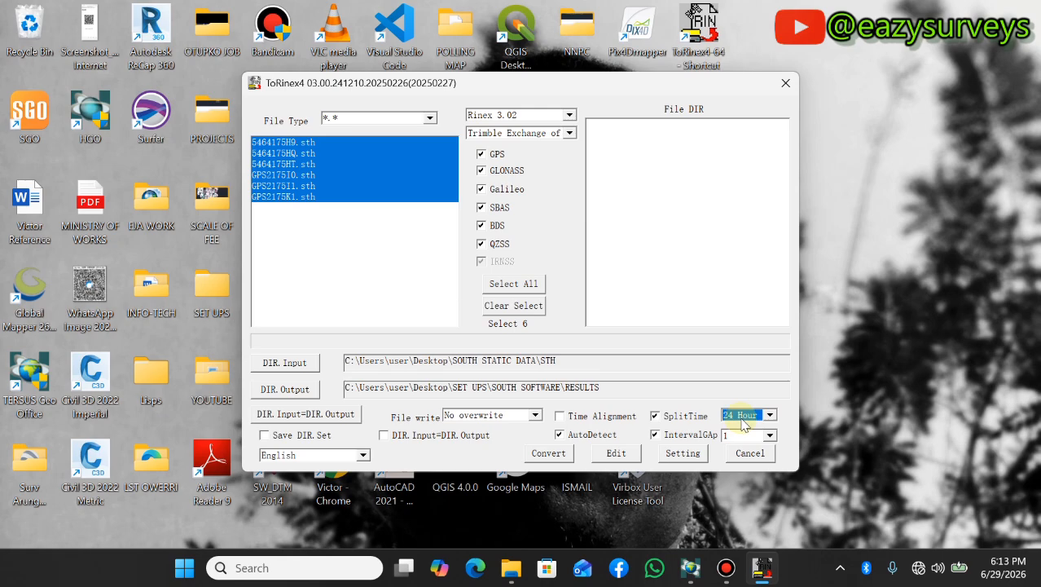
left_click(656, 435)
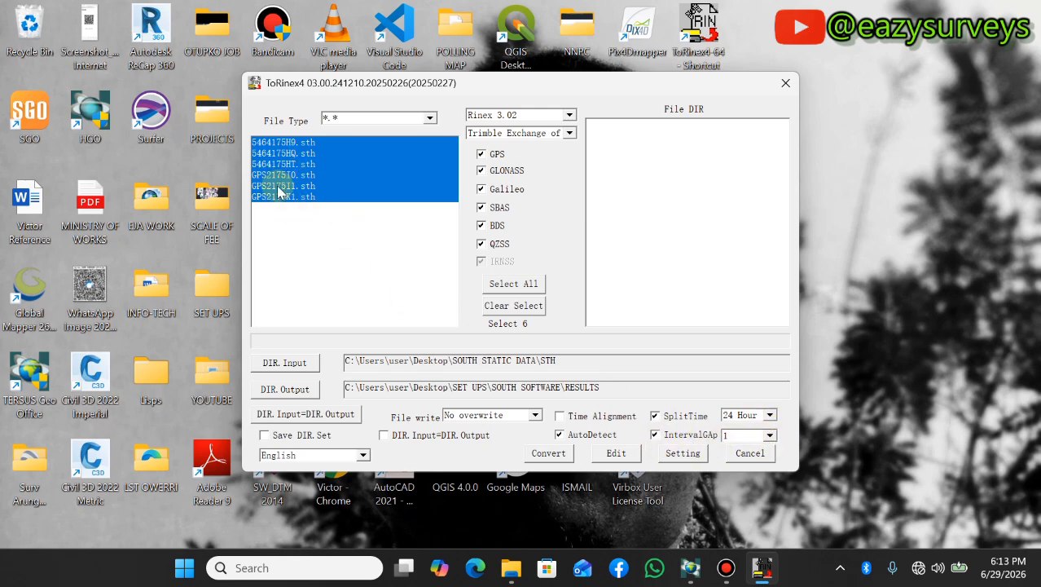
left_click(770, 435)
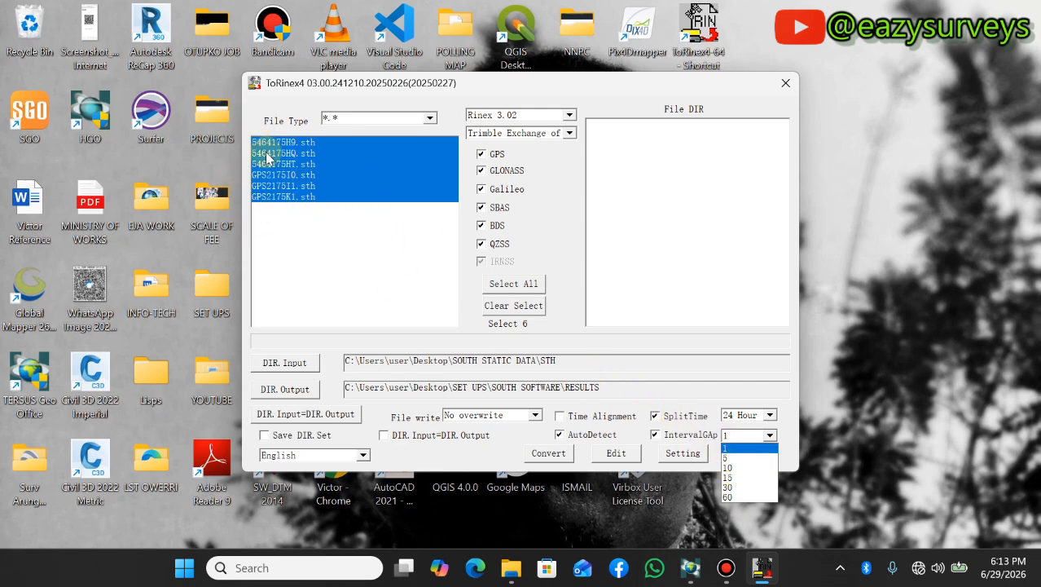
left_click(725, 446)
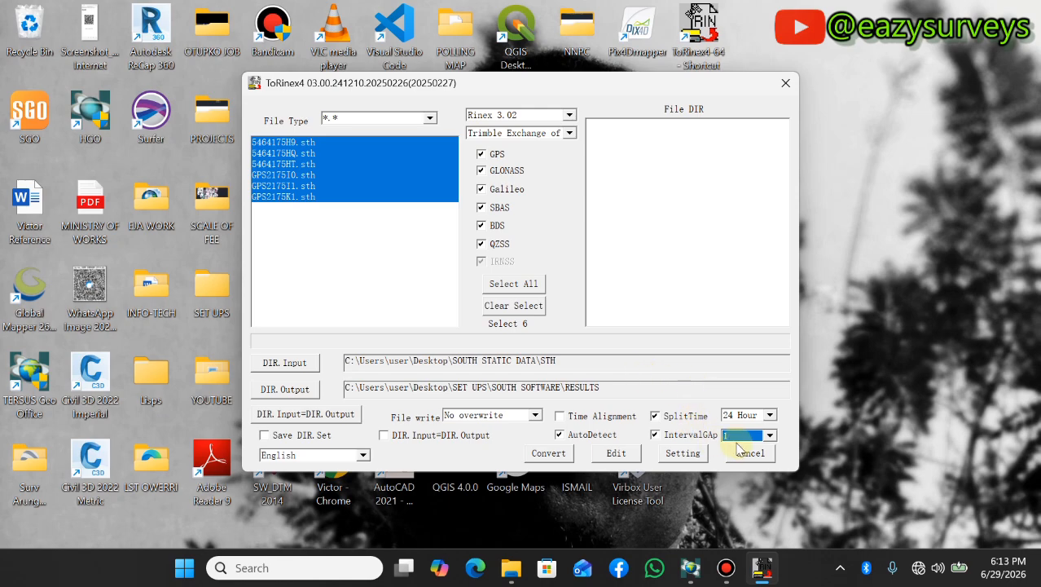
Try the Chinese interface language and switch back to English.
left_click(364, 455)
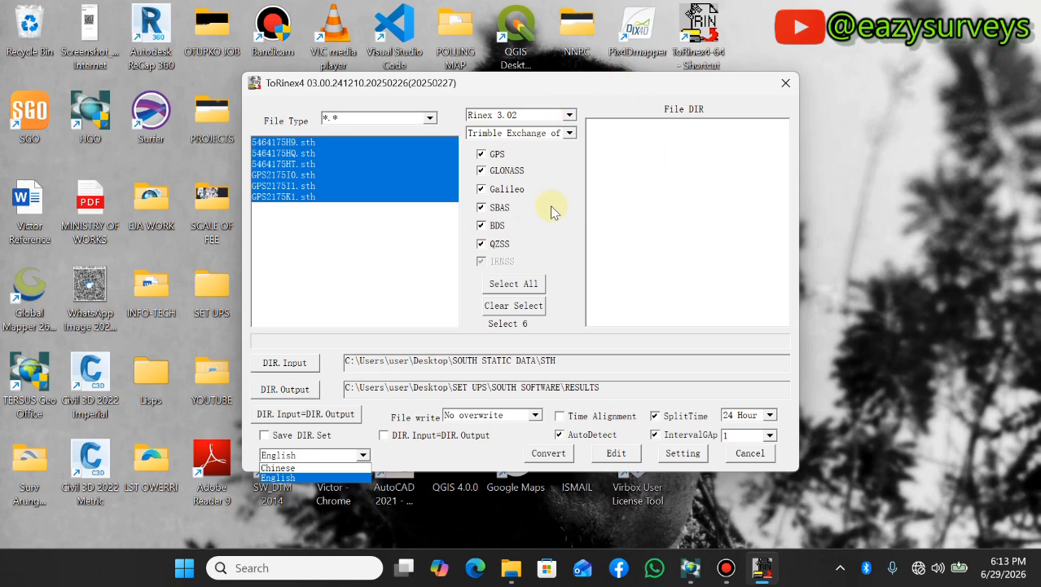
left_click(305, 469)
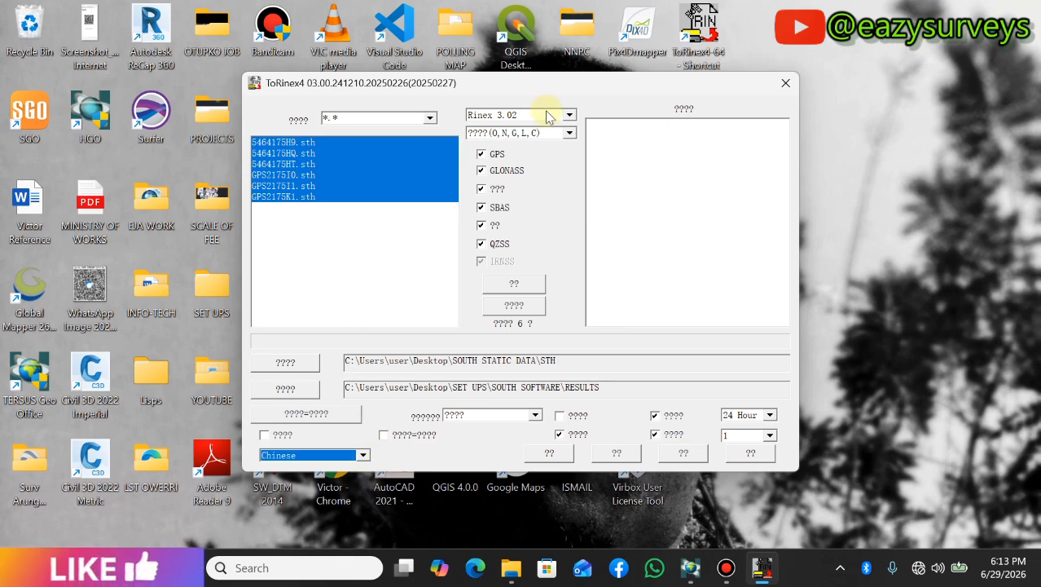
left_click(363, 455)
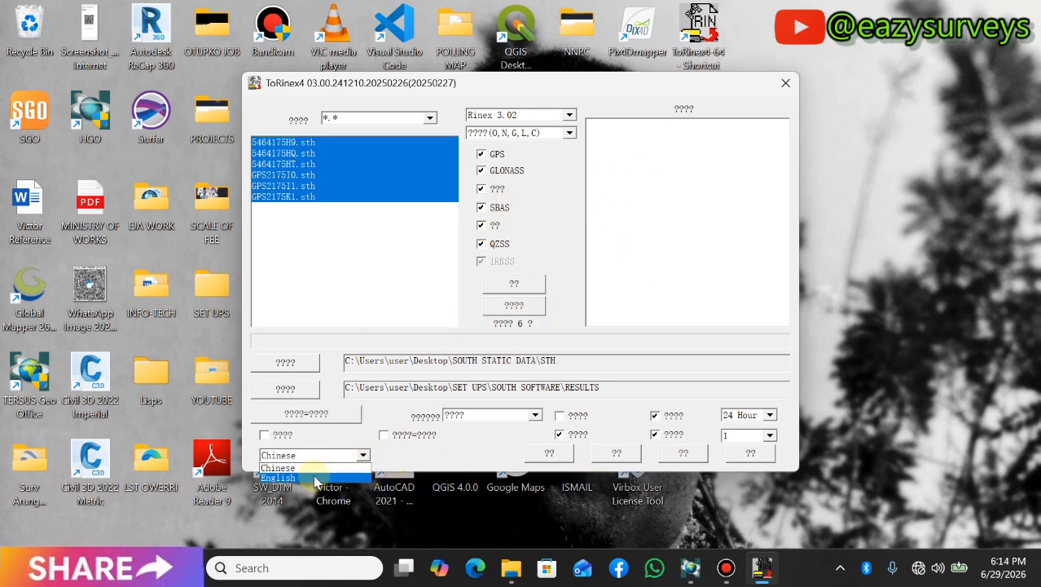
left_click(319, 463)
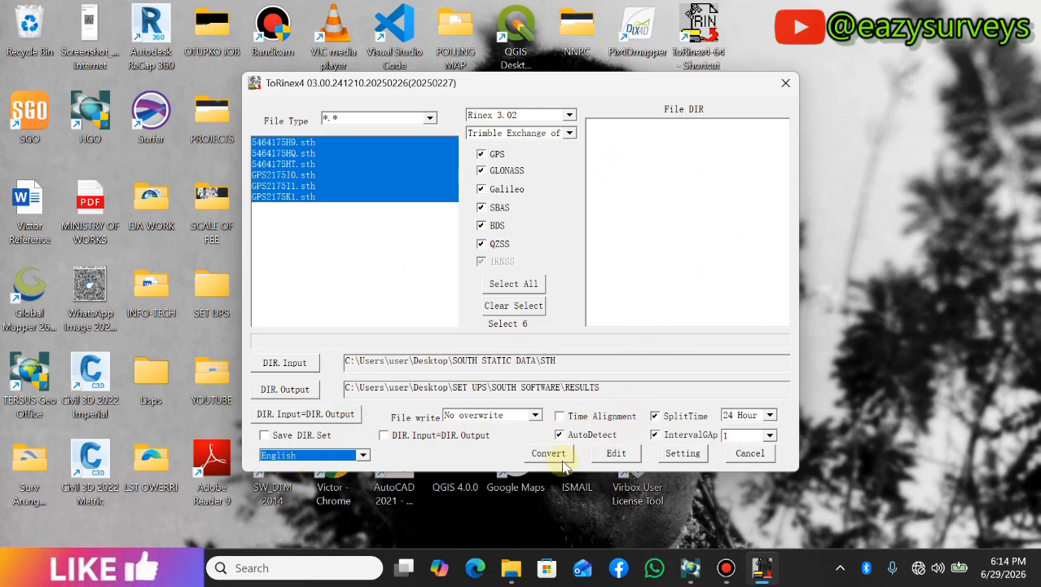
Review the antenna information of the selected files and the Rinex settings, closing both without changes.
left_click(617, 454)
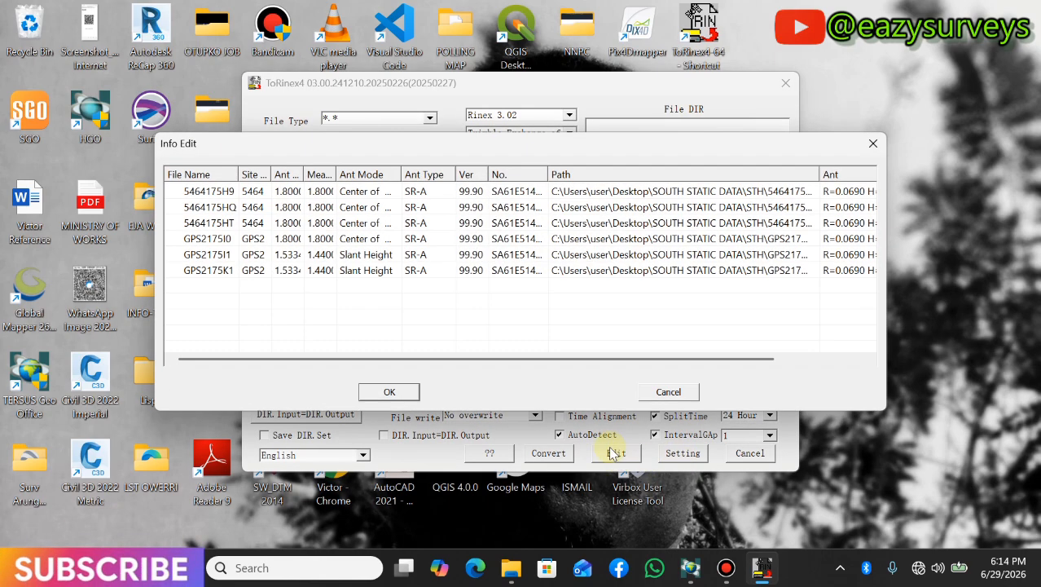
left_click(873, 144)
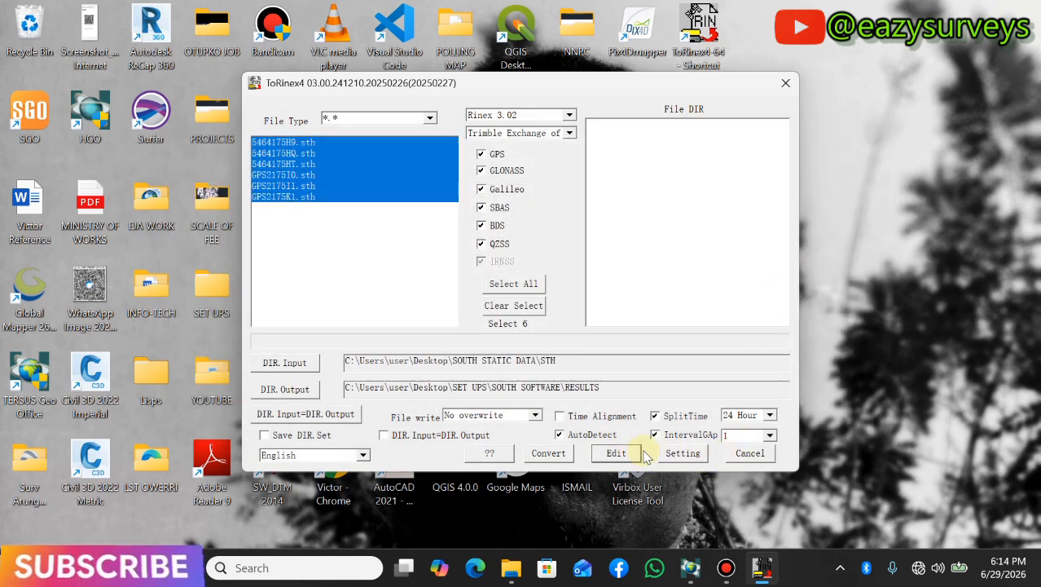
left_click(682, 453)
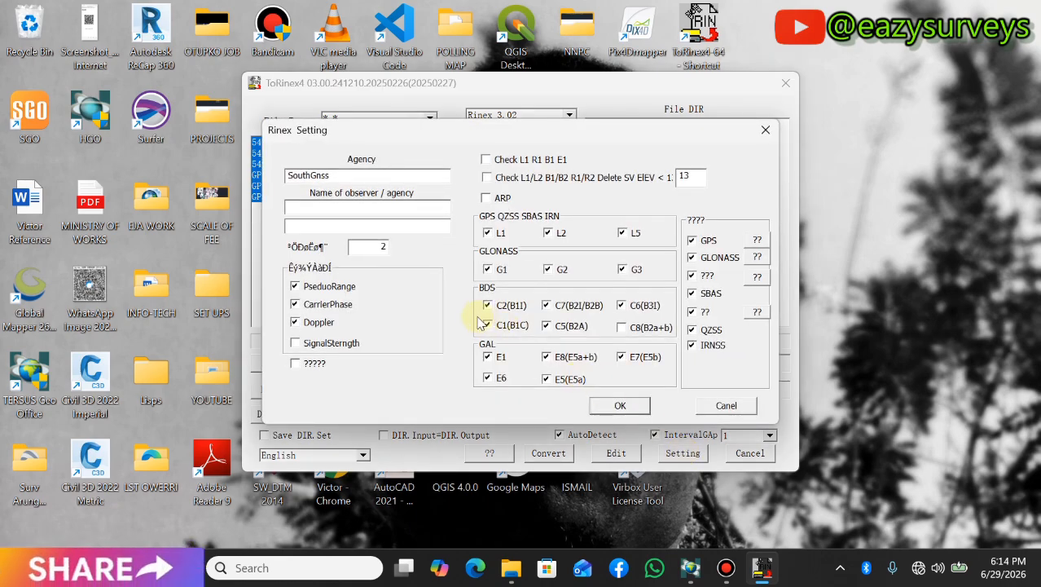
left_click(766, 130)
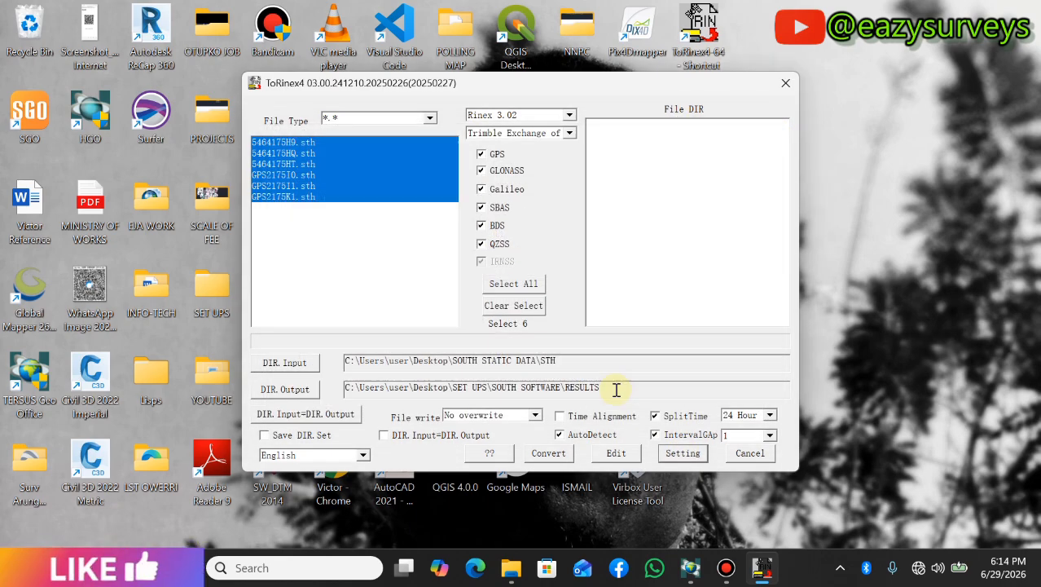
Convert the selected files to RINEX and check the output in the Split folder of SET UPS\SOUTH SOFTWARE\RESULTS.
left_click(550, 454)
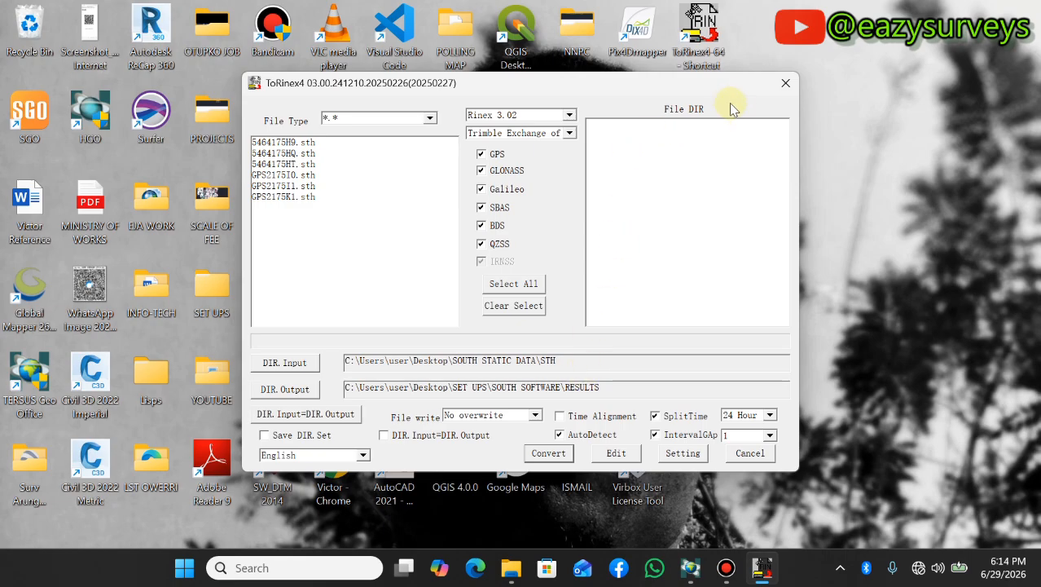
left_click_drag(730, 91, 477, 176)
left_click(708, 118)
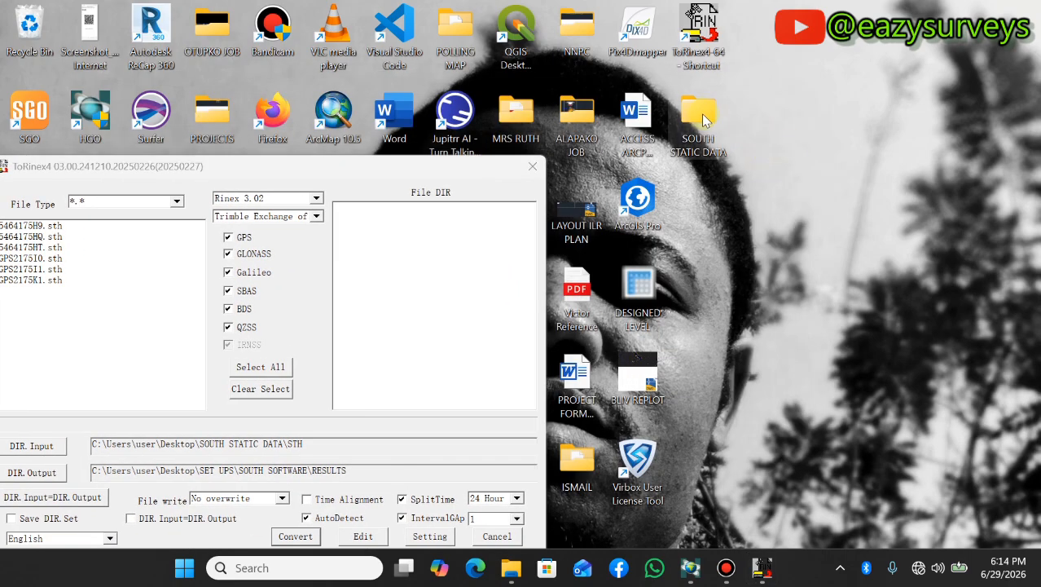
double_click(705, 120)
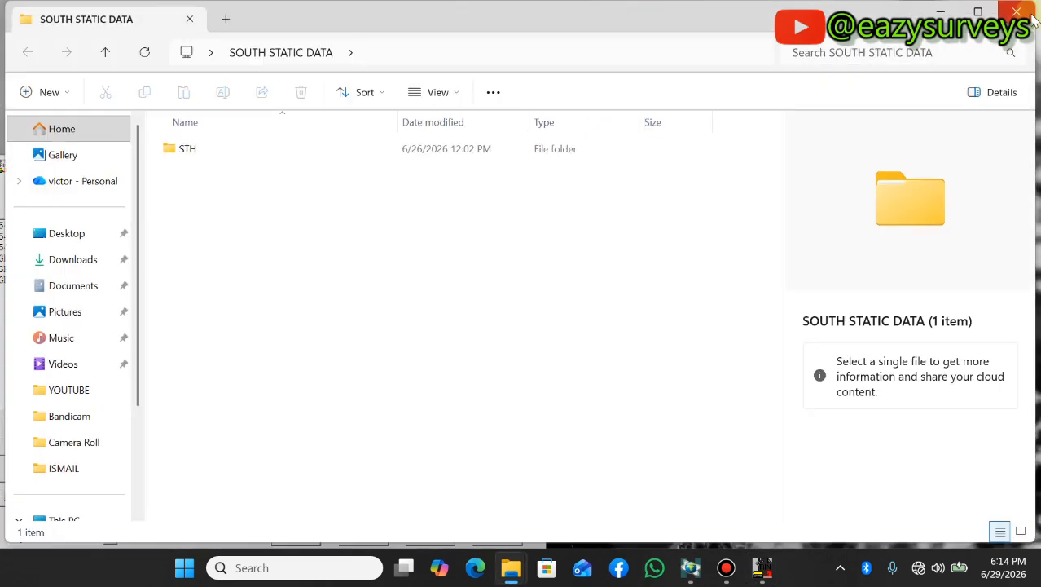
left_click(1031, 18)
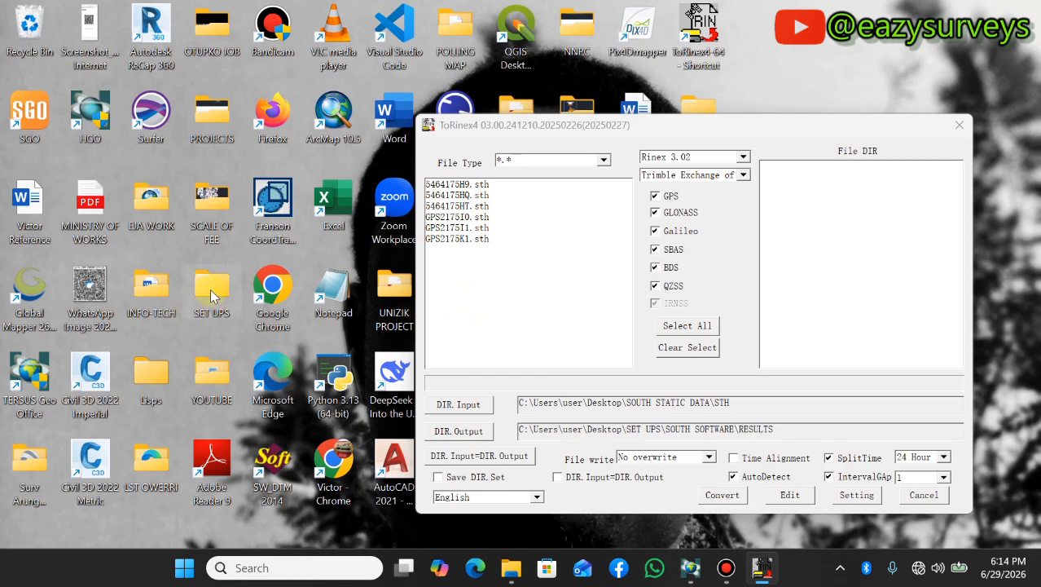
double_click(210, 288)
double_click(218, 240)
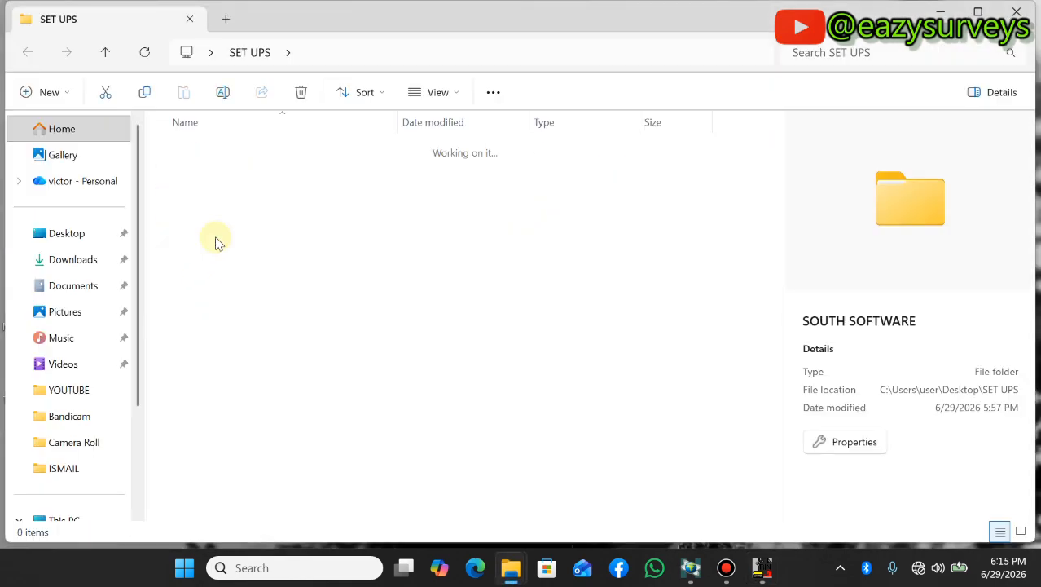
double_click(210, 150)
double_click(210, 151)
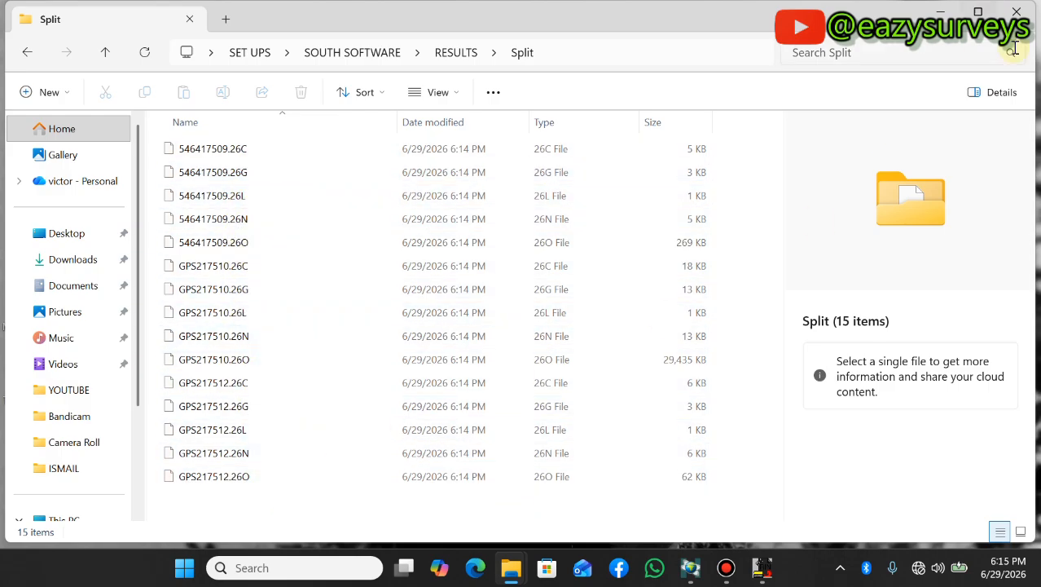
left_click(1017, 12)
left_click_drag(807, 127, 284, 14)
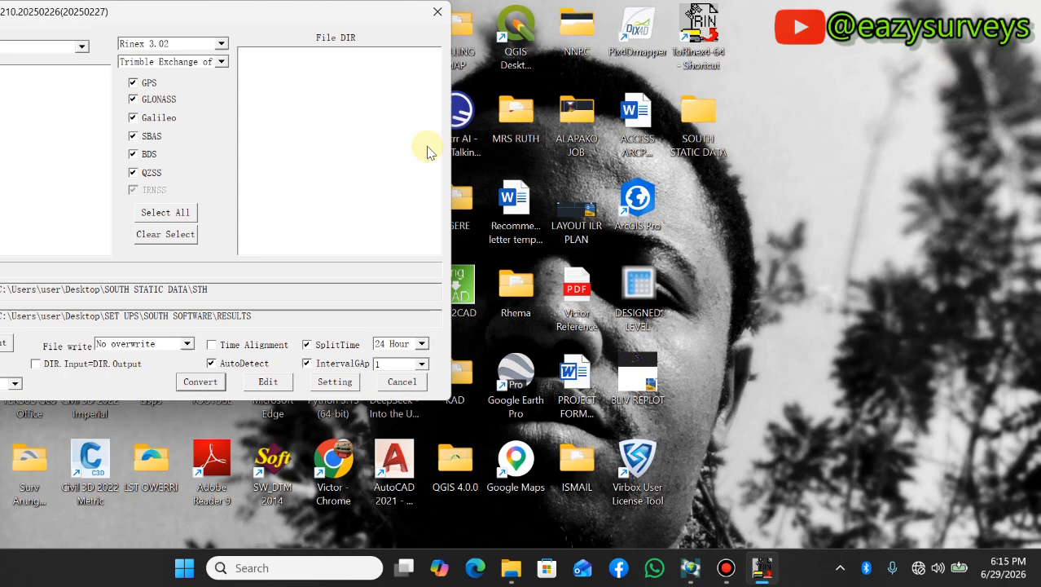
Switch to TERSUS Geomatics Office and import the three .26O RINEX files from Desktop\SET UPS\SOUTH SOFTWARE\RESULTS\Split.
left_click(691, 568)
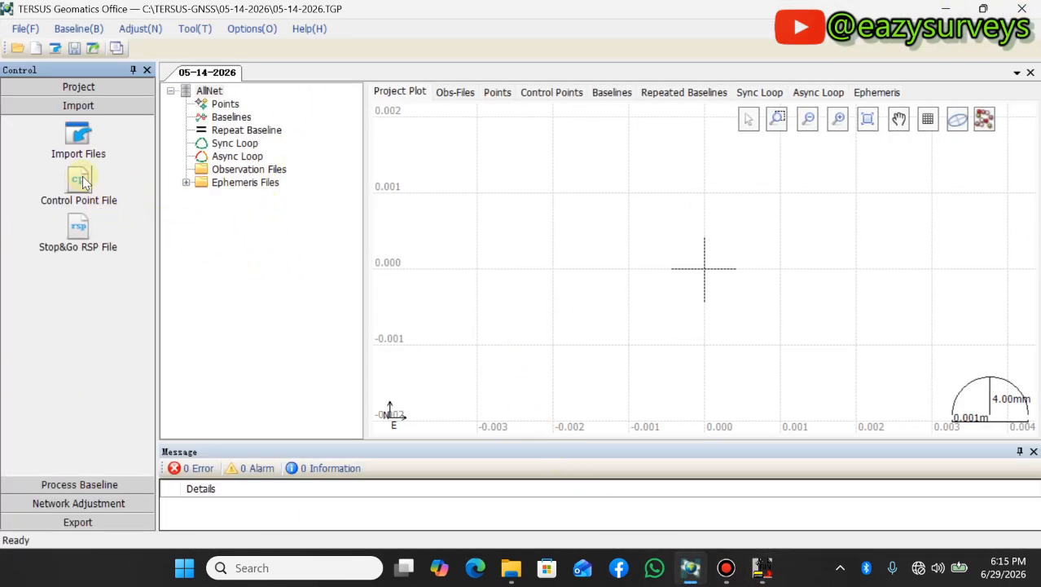
left_click(66, 131)
left_click(706, 215)
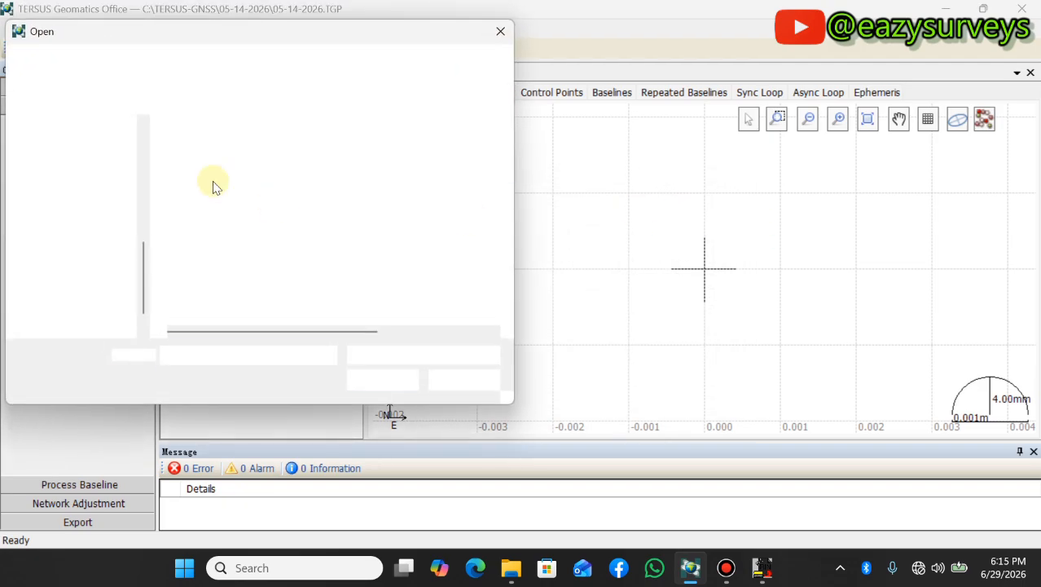
scroll(81, 244, "up", 8)
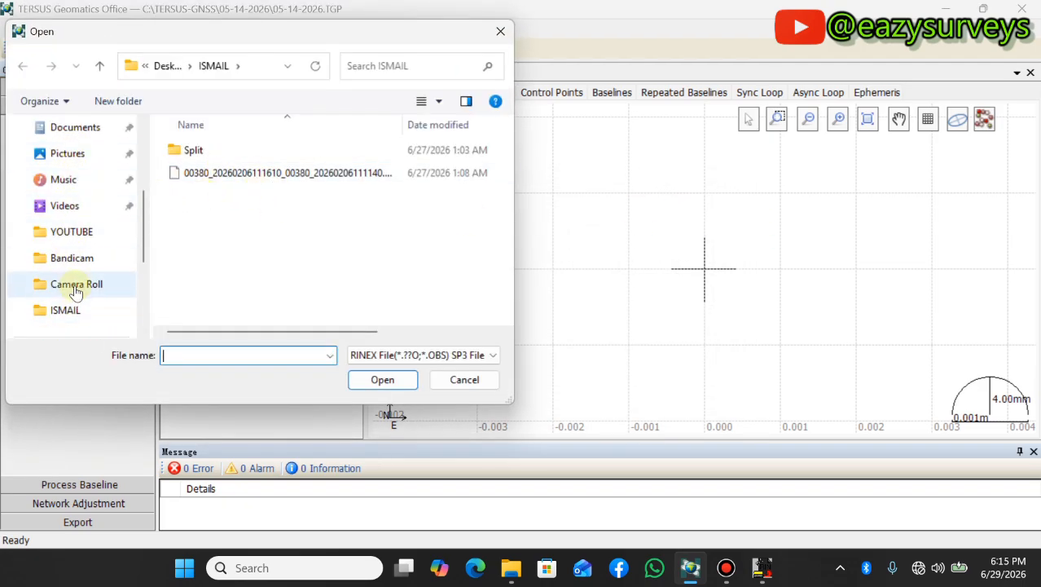
left_click(71, 241)
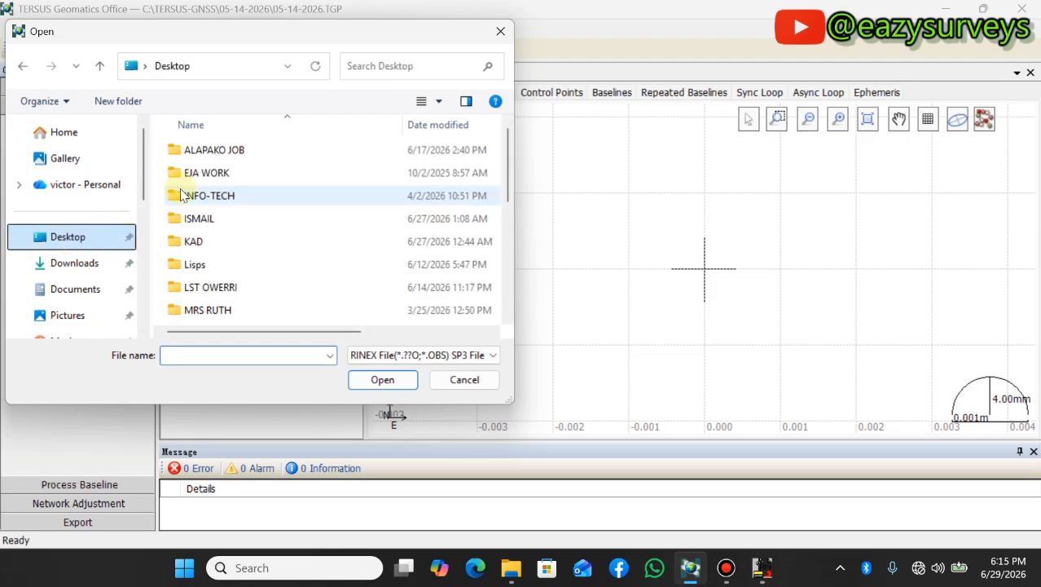
scroll(212, 261, "down", 3)
scroll(209, 273, "down", 1)
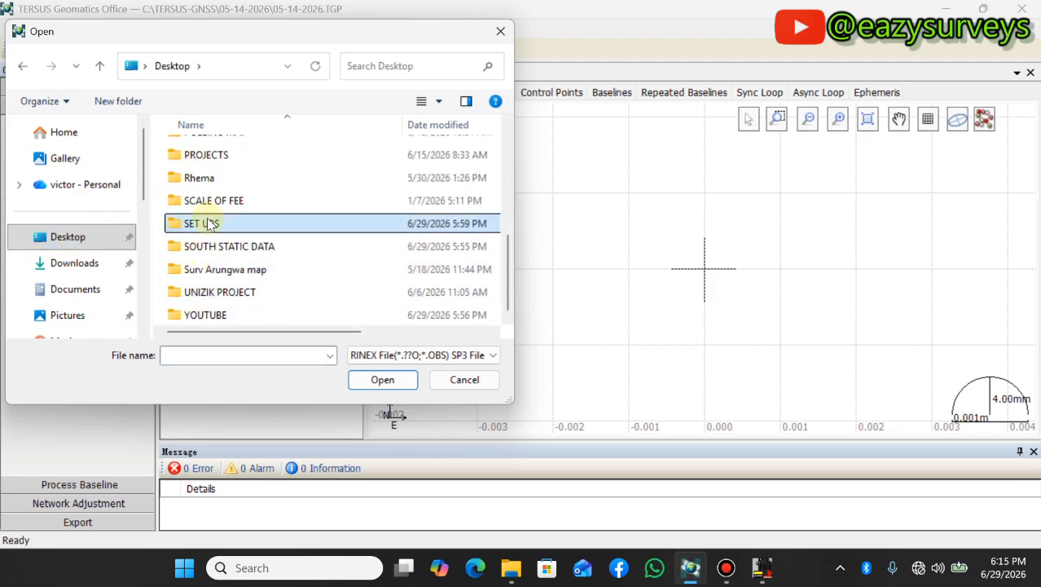
double_click(206, 222)
double_click(210, 172)
double_click(205, 149)
double_click(209, 150)
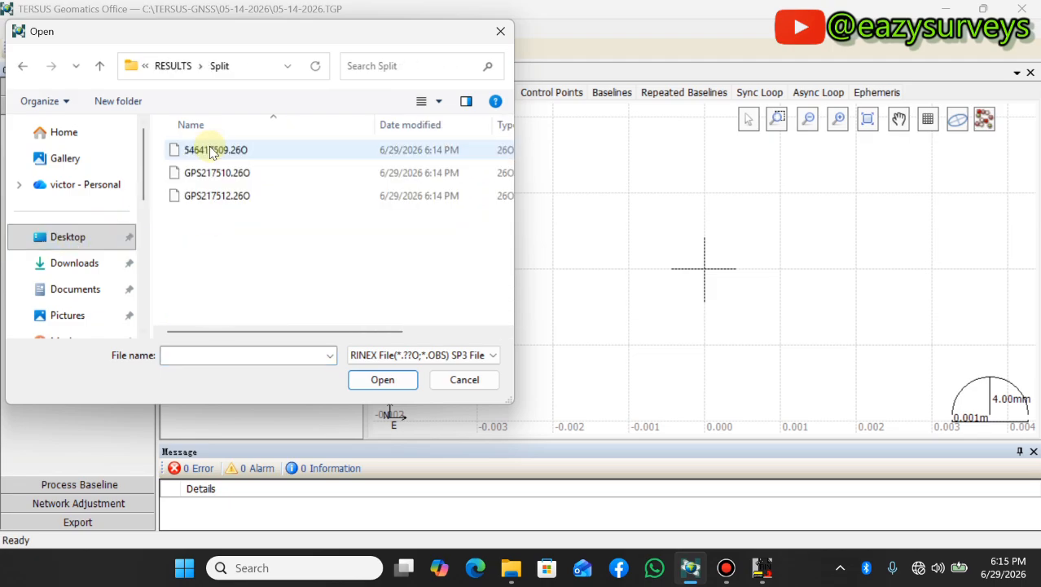
left_click_drag(230, 210, 281, 118)
left_click(390, 383)
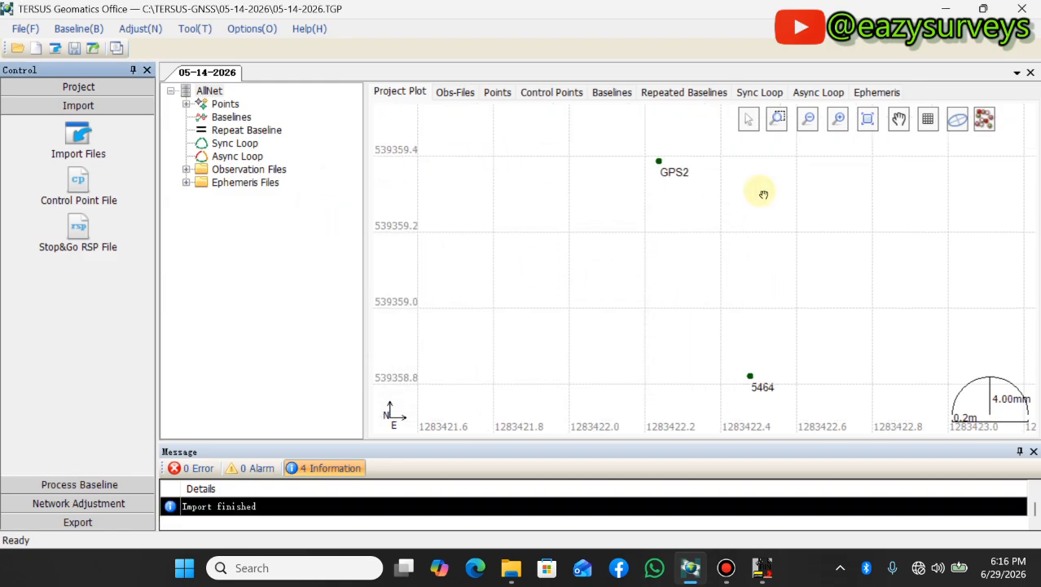
Examine the imported points in the project plot and review the observation file, point and control point tables.
scroll(600, 179, "down", 1)
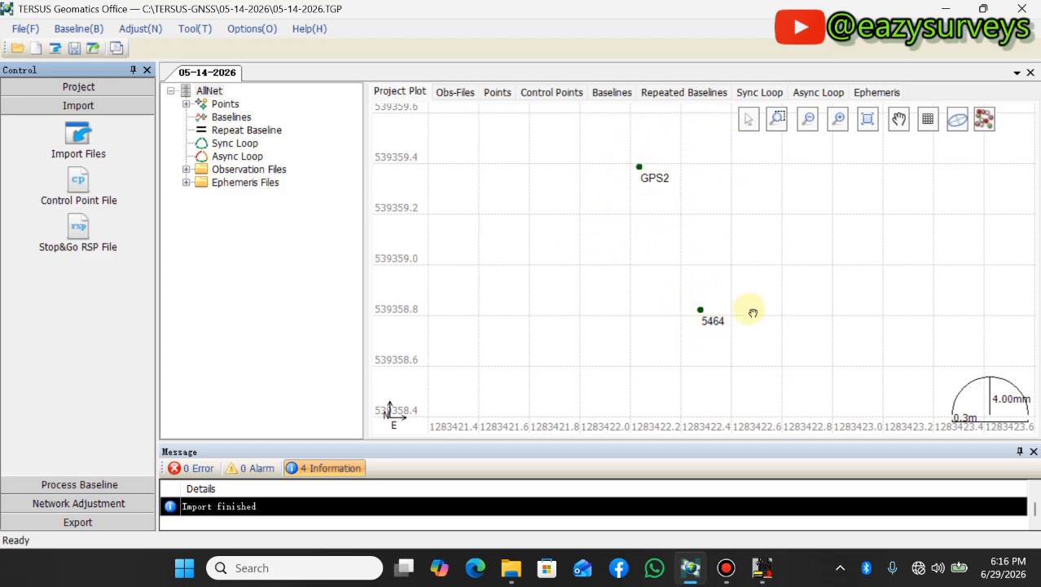
left_click(455, 93)
left_click(497, 93)
left_click(531, 93)
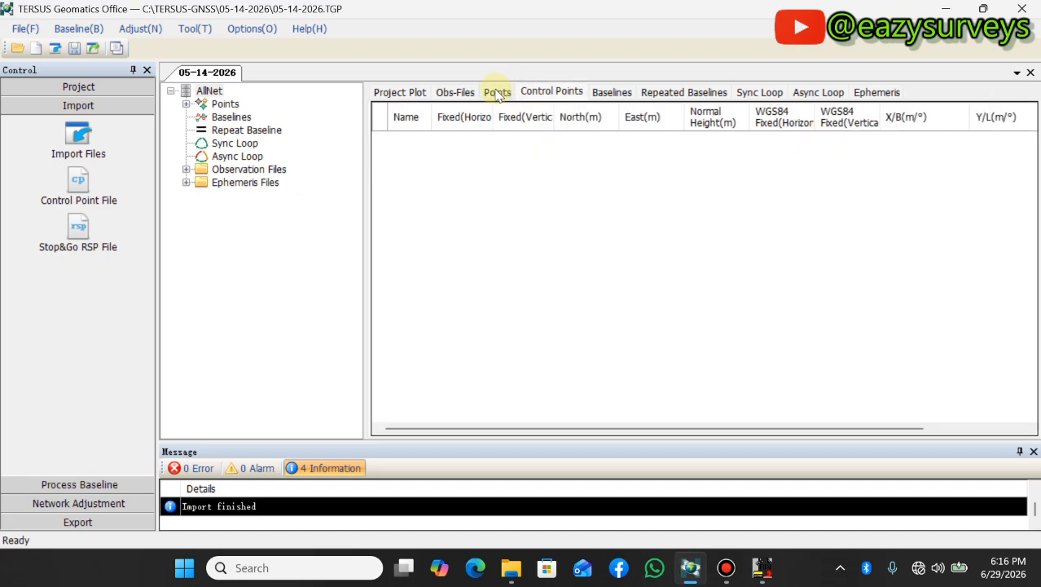
left_click(455, 92)
left_click(393, 92)
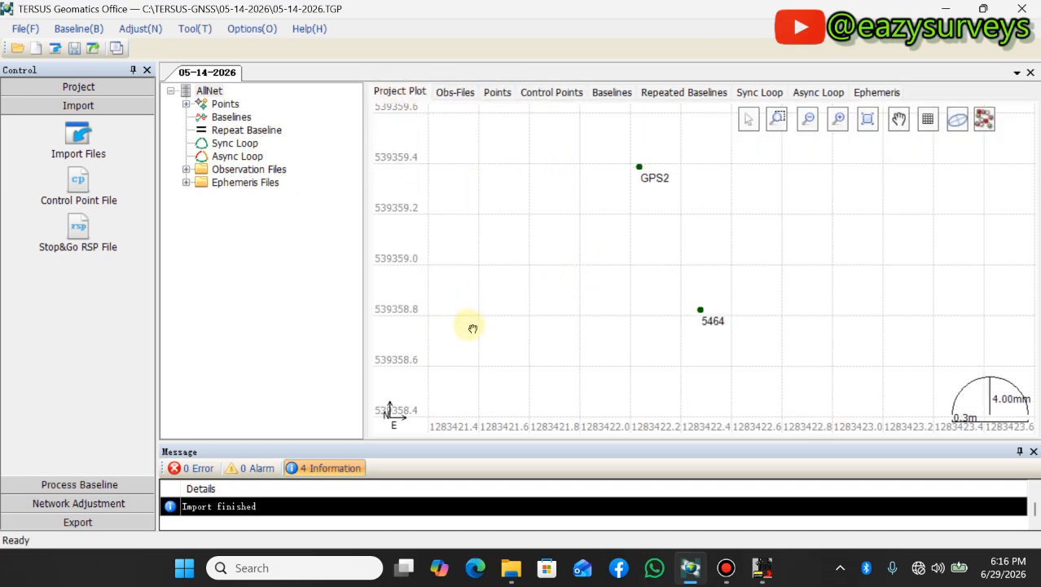
scroll(472, 328, "down", 1)
scroll(562, 351, "up", 1)
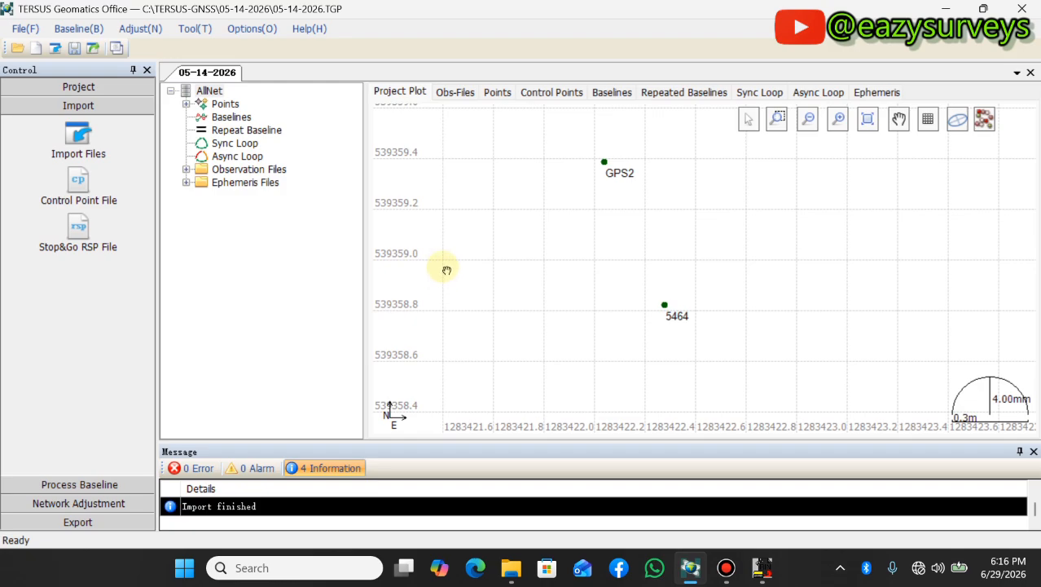
Minimise TERSUS Geomatics Office, close ToRinex4 and switch to SGO, opening the recent project DEMMM.sgo.
left_click(947, 8)
left_click_drag(371, 10, 927, 42)
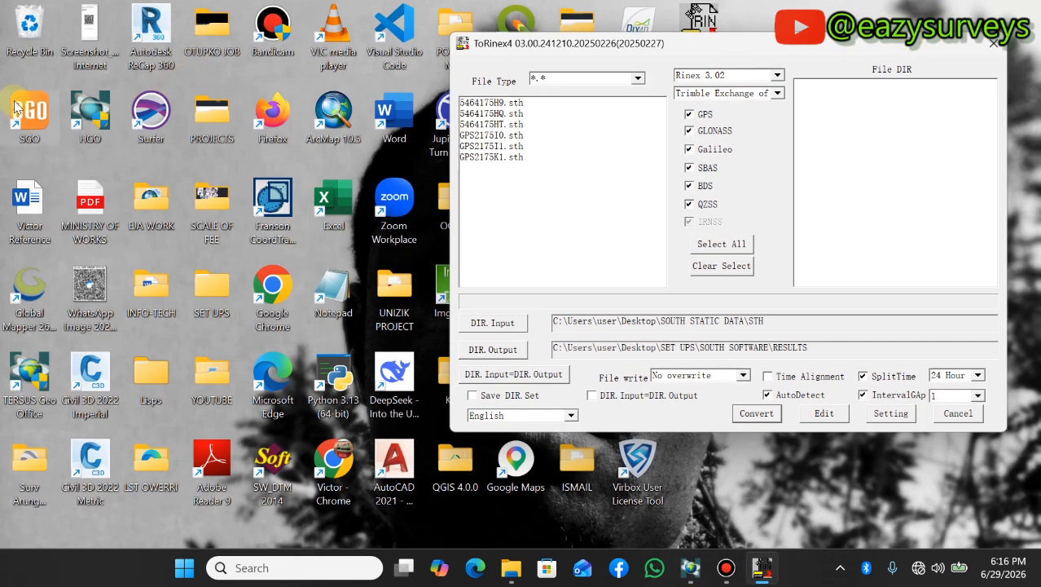
left_click_drag(737, 47, 673, 55)
left_click(929, 53)
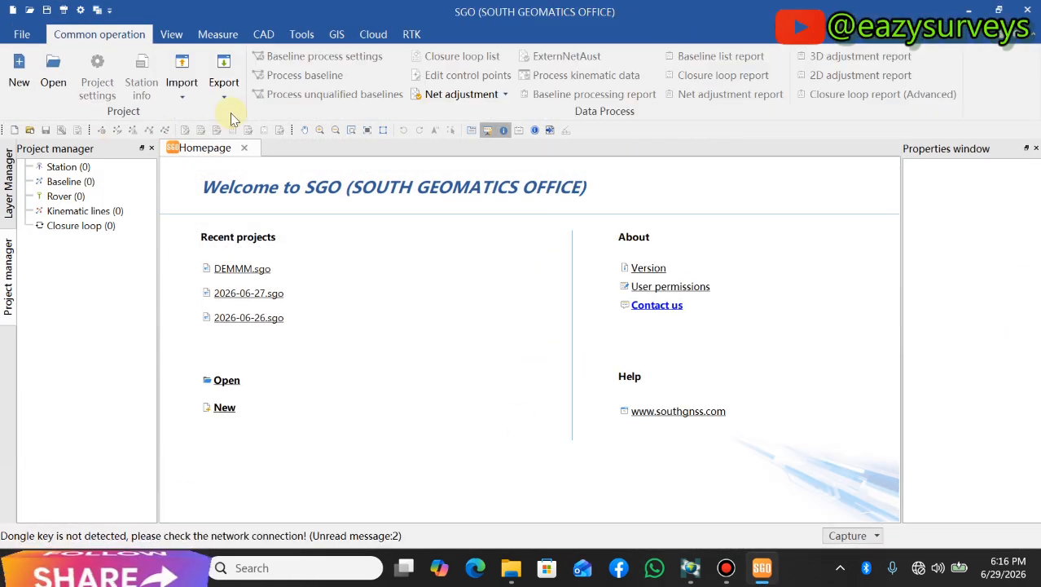
left_click(236, 273)
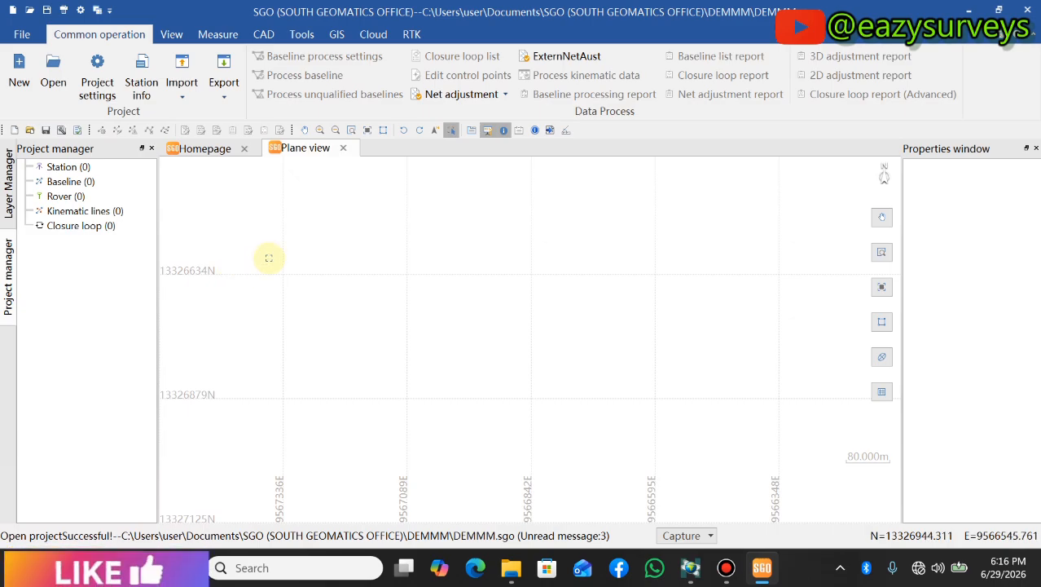
Import the six .sth observation files from Desktop\SOUTH STATIC DATA\STH into the project, accepting their station information.
left_click(180, 86)
left_click(203, 108)
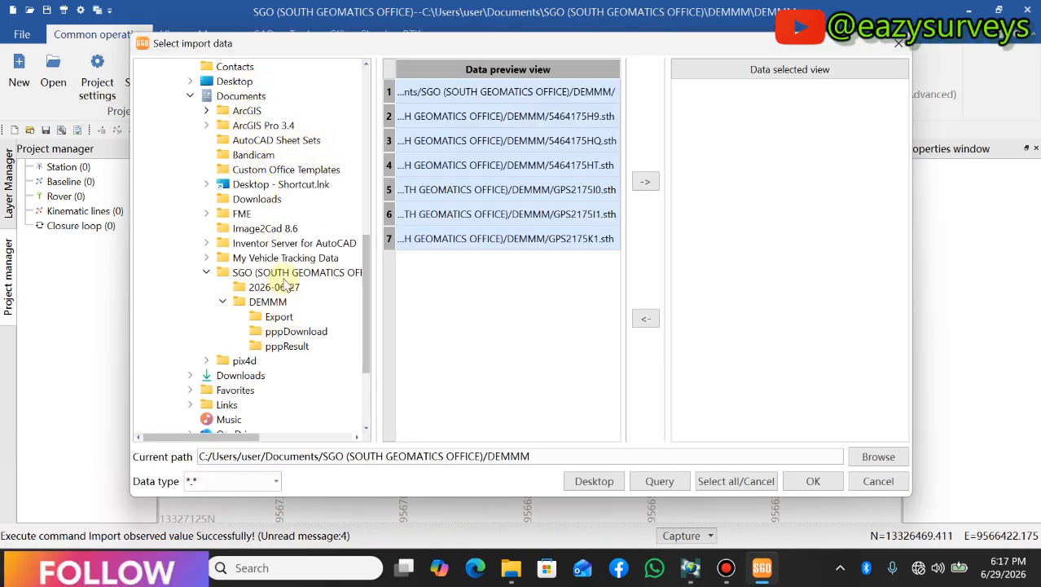
scroll(235, 138, "up", 1)
left_click(238, 128)
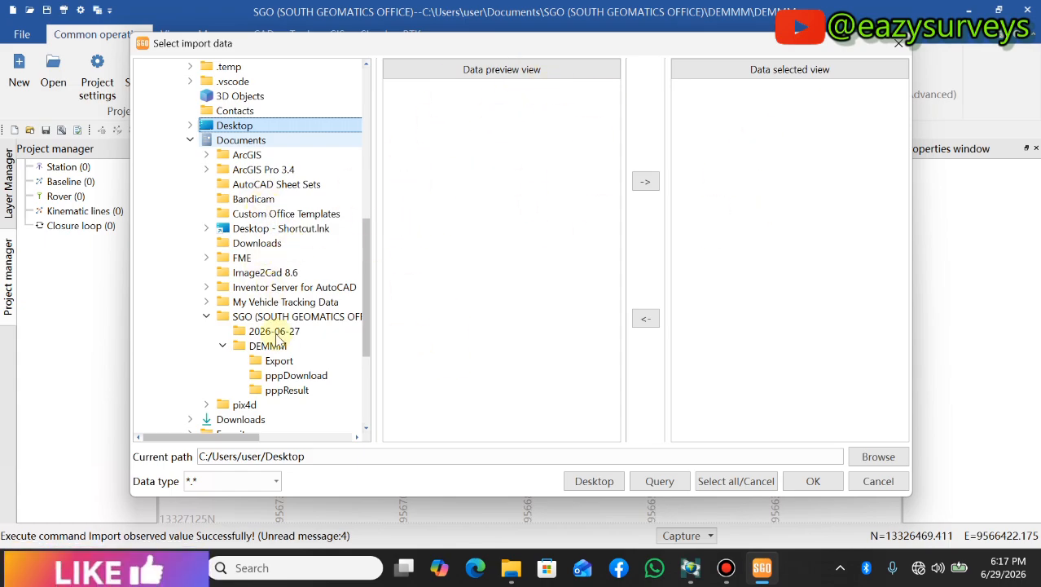
left_click(190, 126)
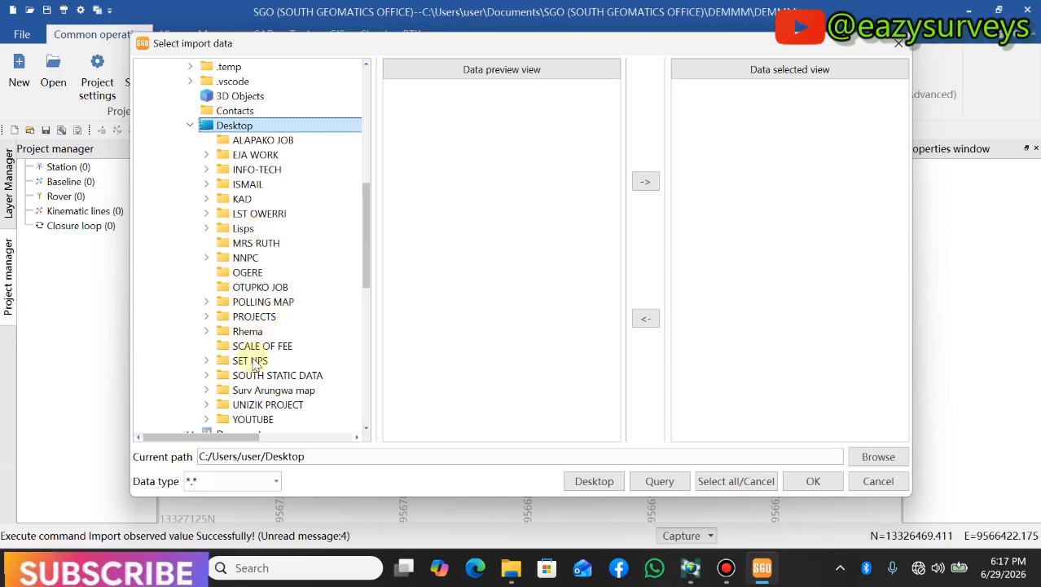
scroll(252, 336, "down", 1)
double_click(253, 332)
left_click(258, 347)
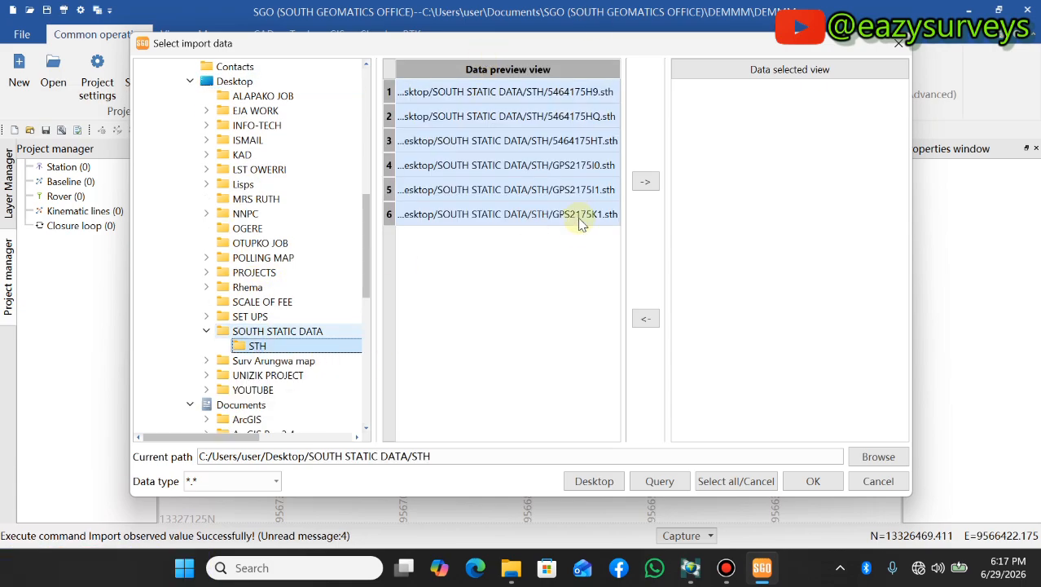
left_click(646, 181)
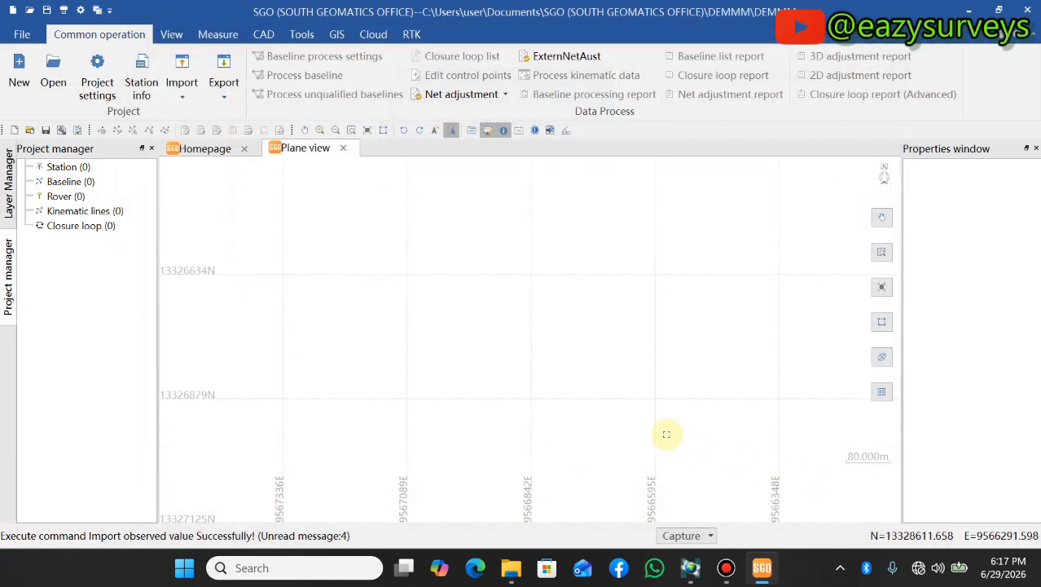
left_click(813, 481)
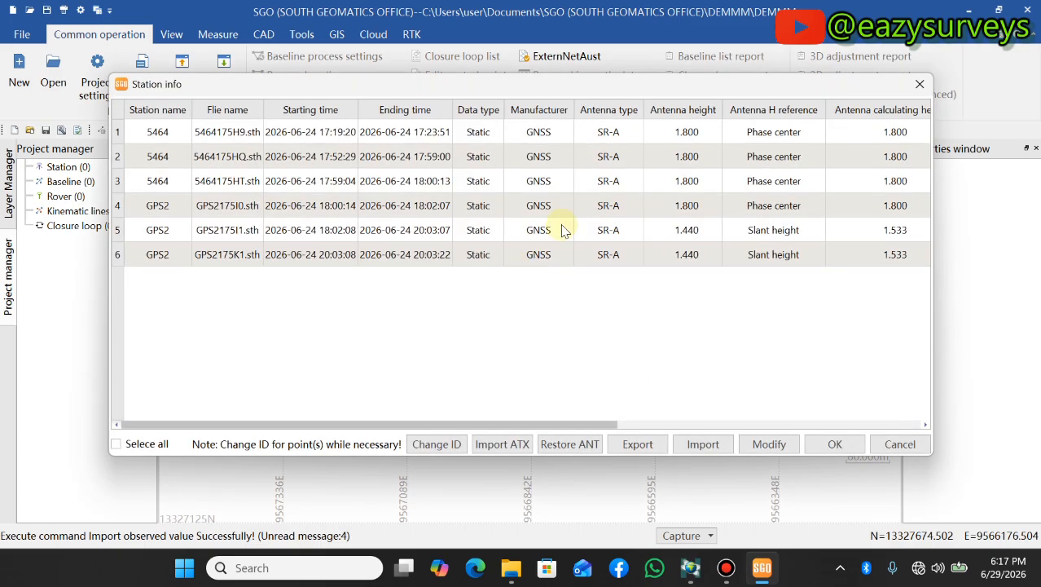
left_click(833, 444)
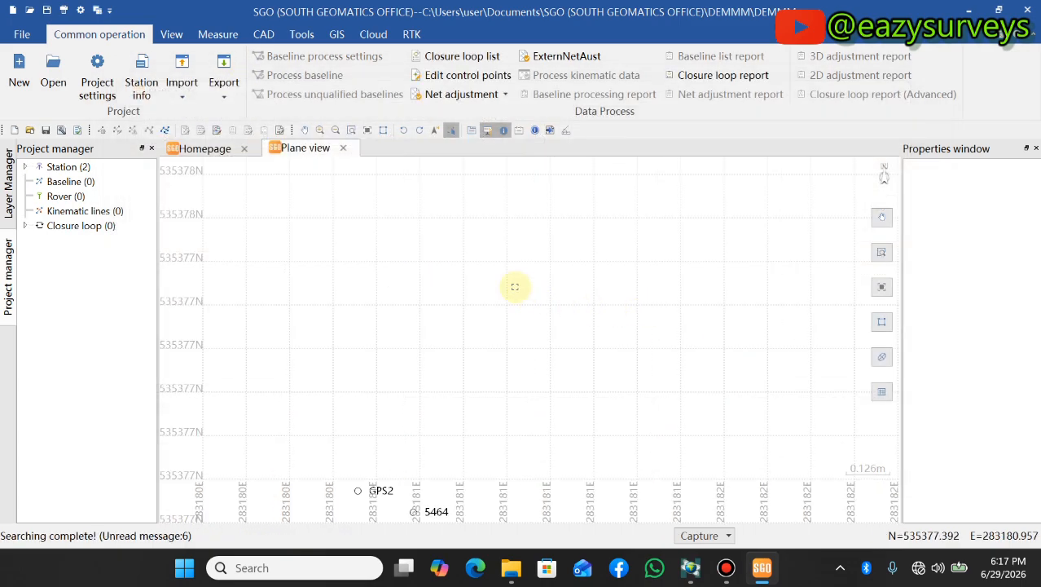
scroll(483, 295, "up", 3)
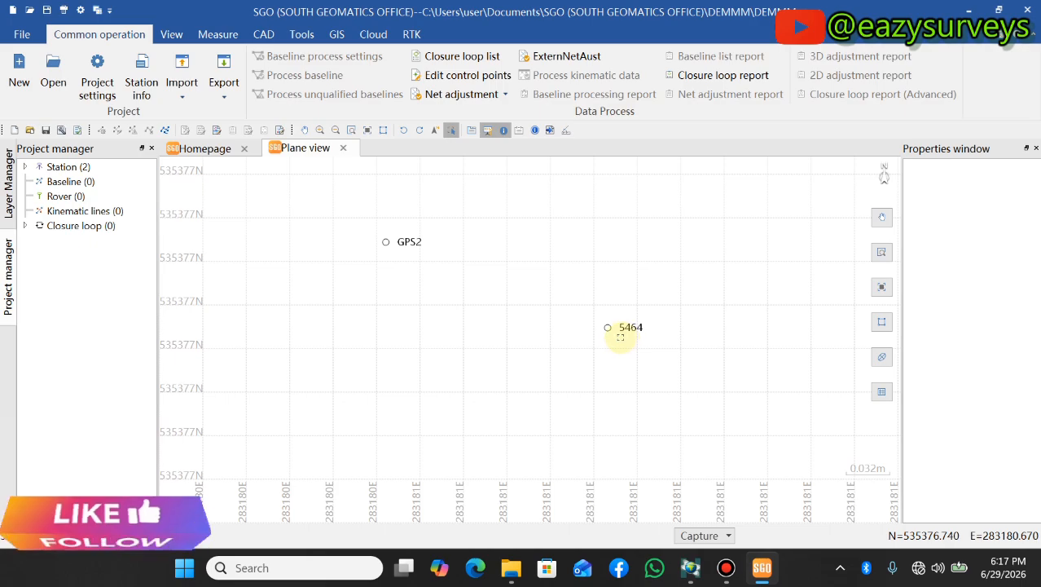
Review the file types offered for exporting the observation data and close the export dialog without exporting.
left_click(217, 34)
left_click(155, 93)
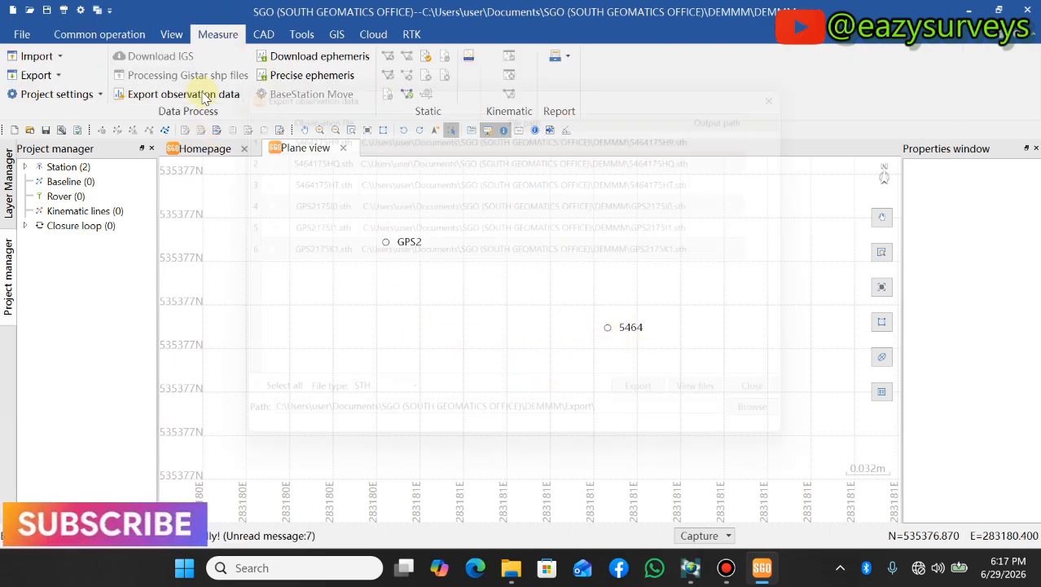
left_click(407, 407)
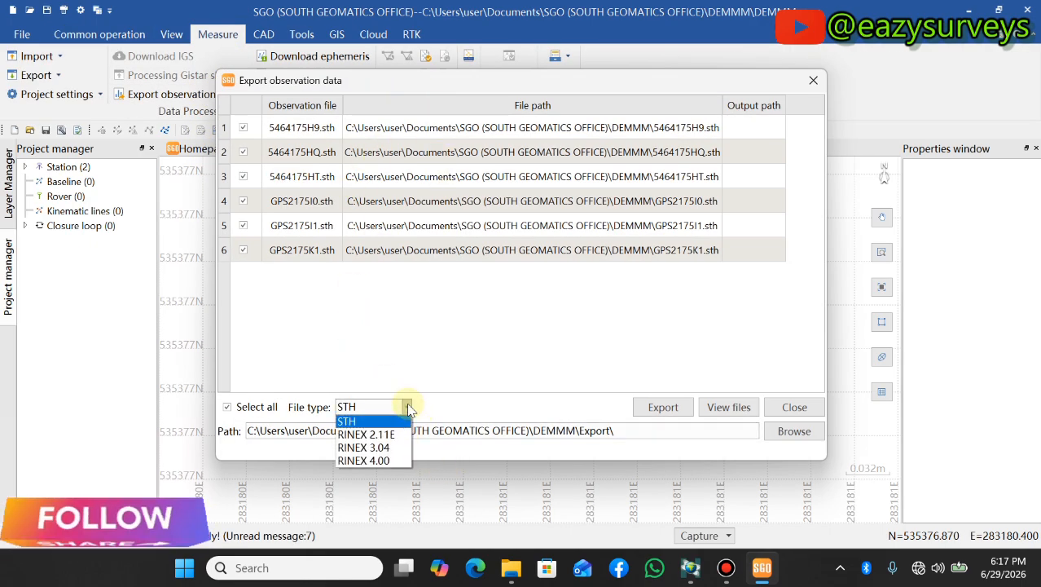
left_click(853, 117)
left_click(813, 80)
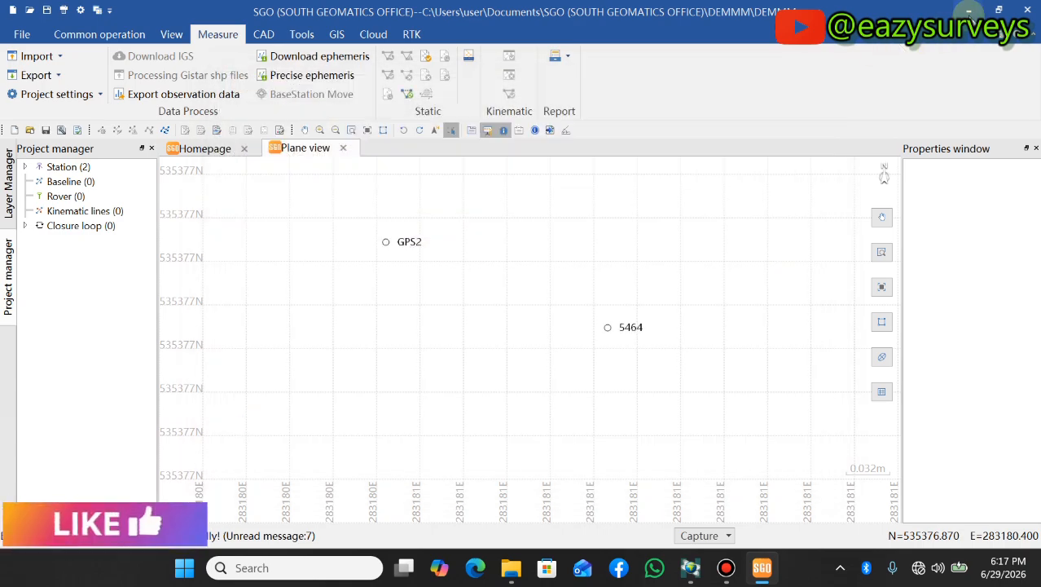
Minimise SGO, reopen ToRinex4 from the desktop for a brief look and close it without changes.
left_click(970, 10)
double_click(699, 37)
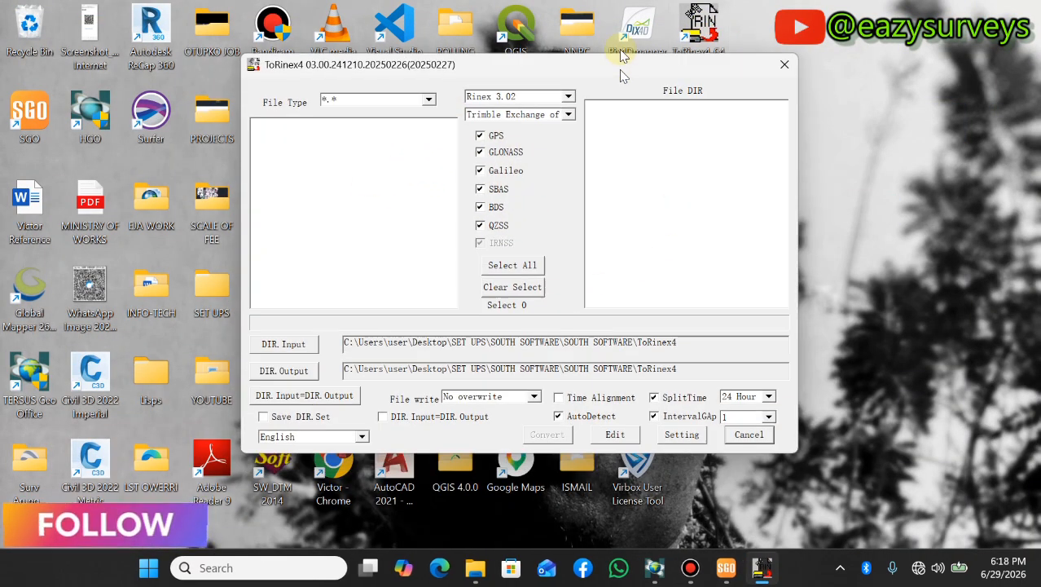
left_click(784, 42)
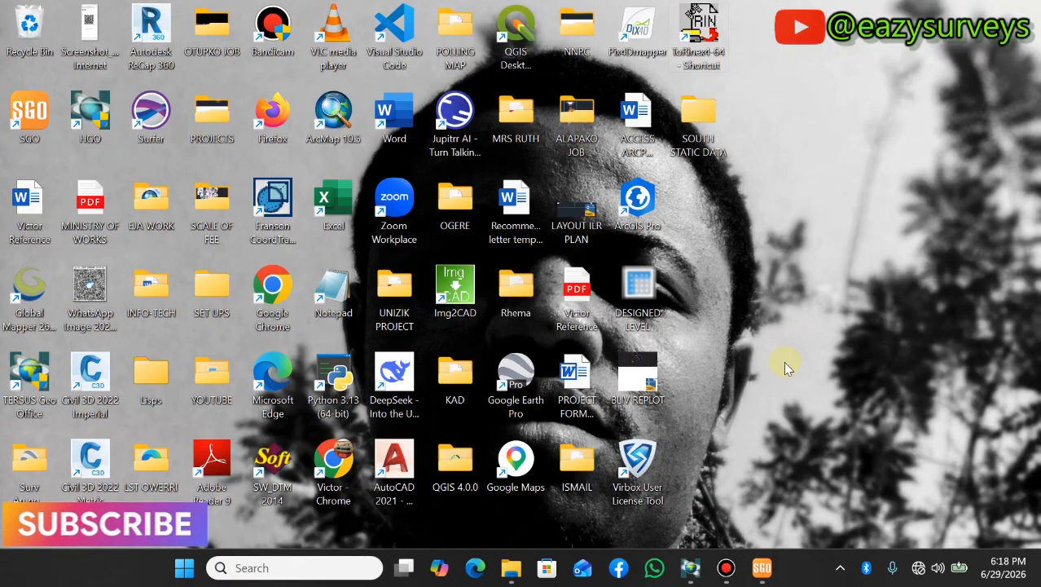